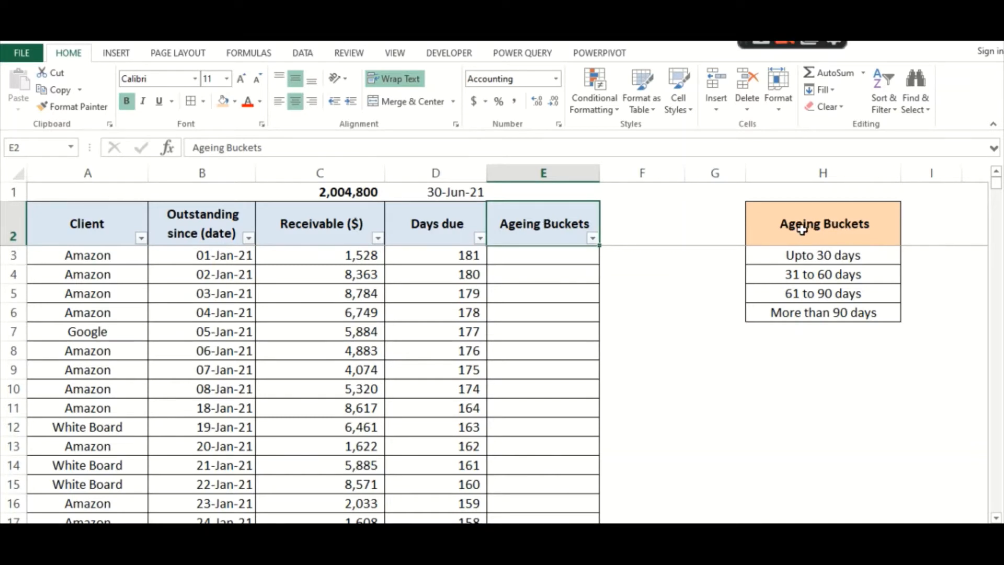
Review the ageing bucket categories in column H and the days due calculation in D3
click(768, 236)
drag(759, 256, 757, 311)
click(788, 349)
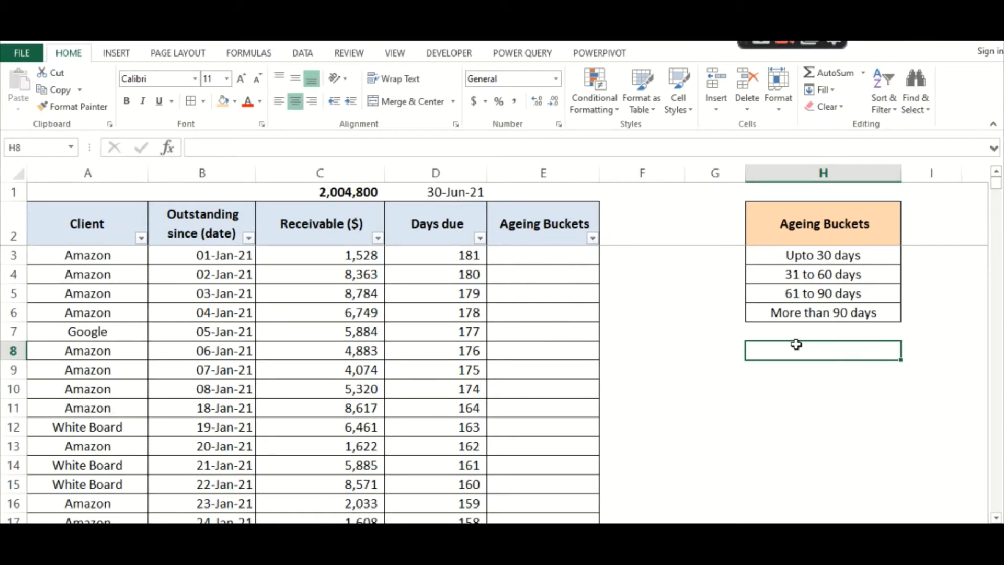
click(526, 261)
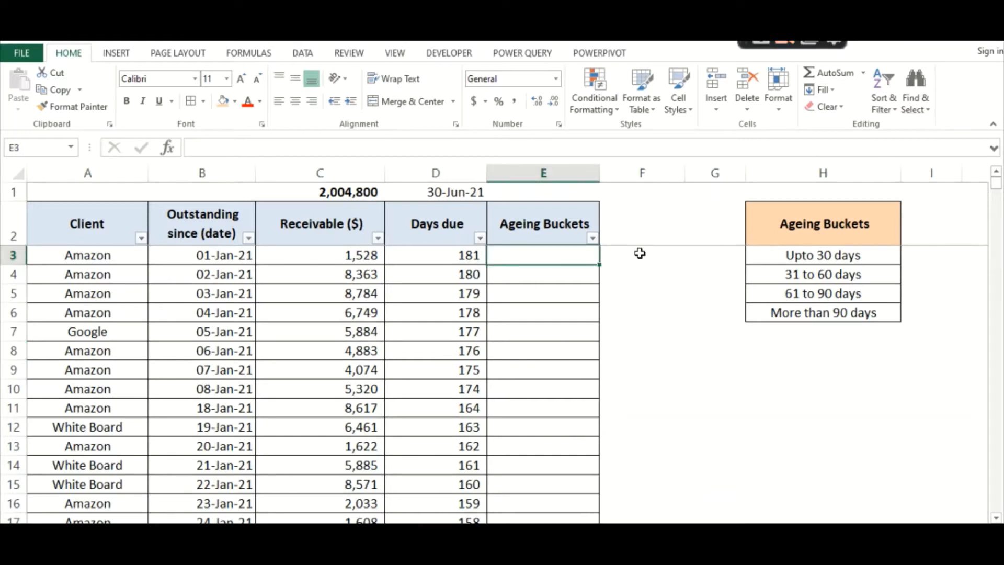
click(453, 254)
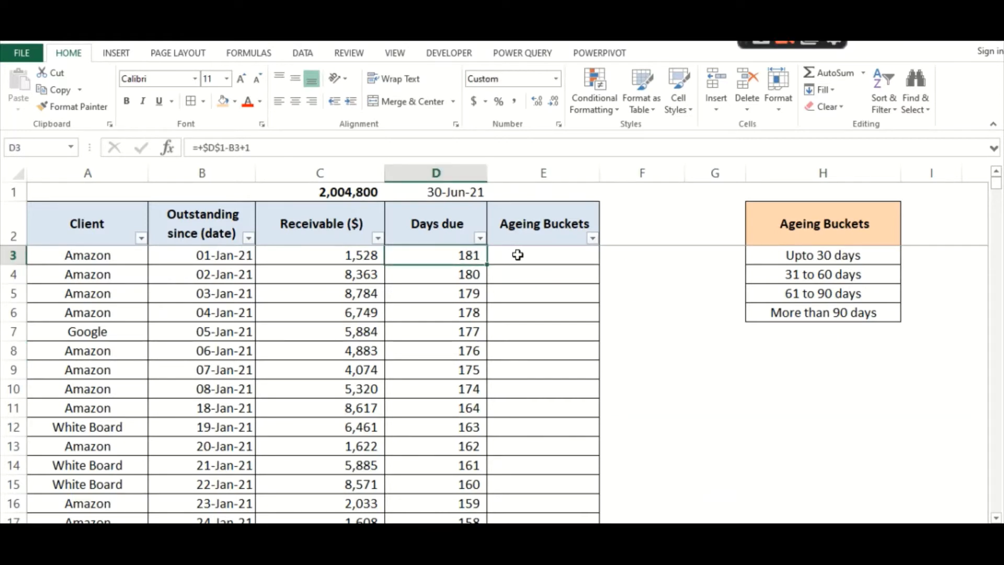
click(518, 255)
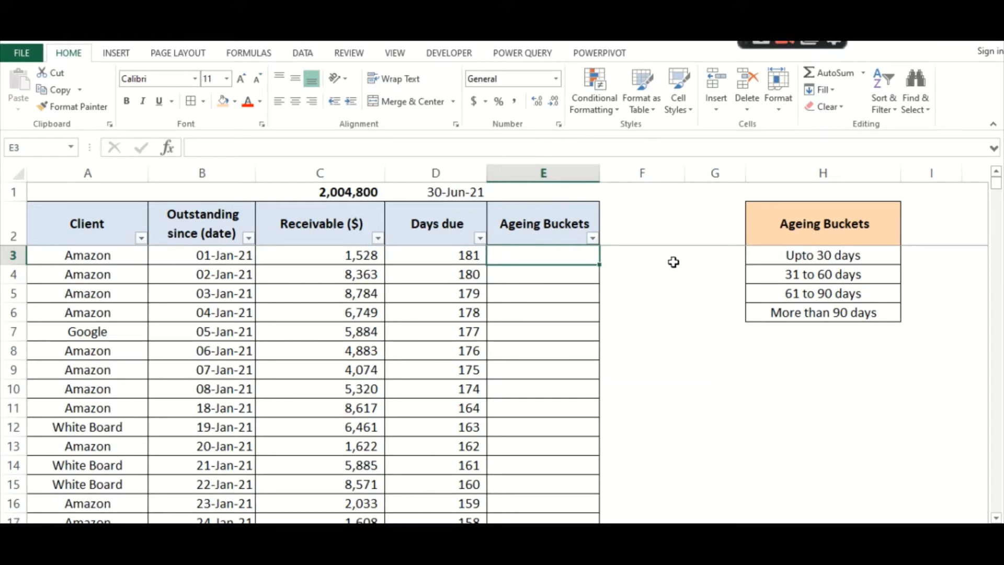
key(Up)
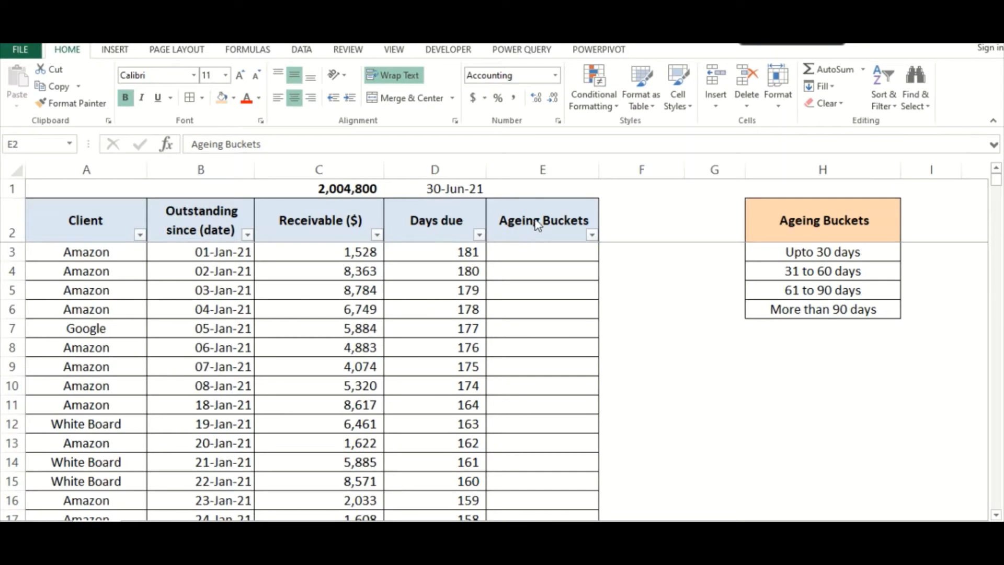
Start an IF formula in E3 that returns the bucket in H6 when D3 is greater than 90
click(545, 253)
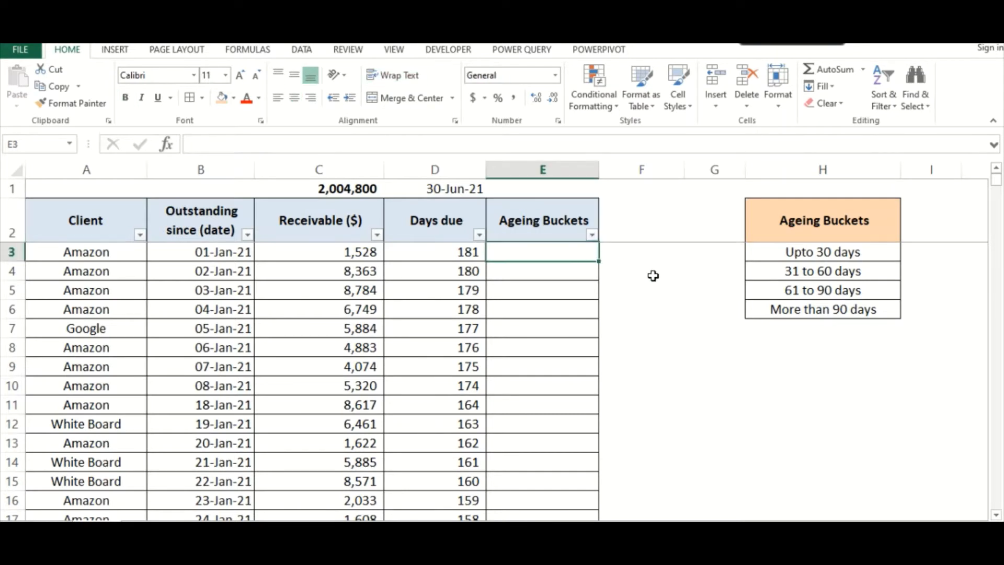
text(=)
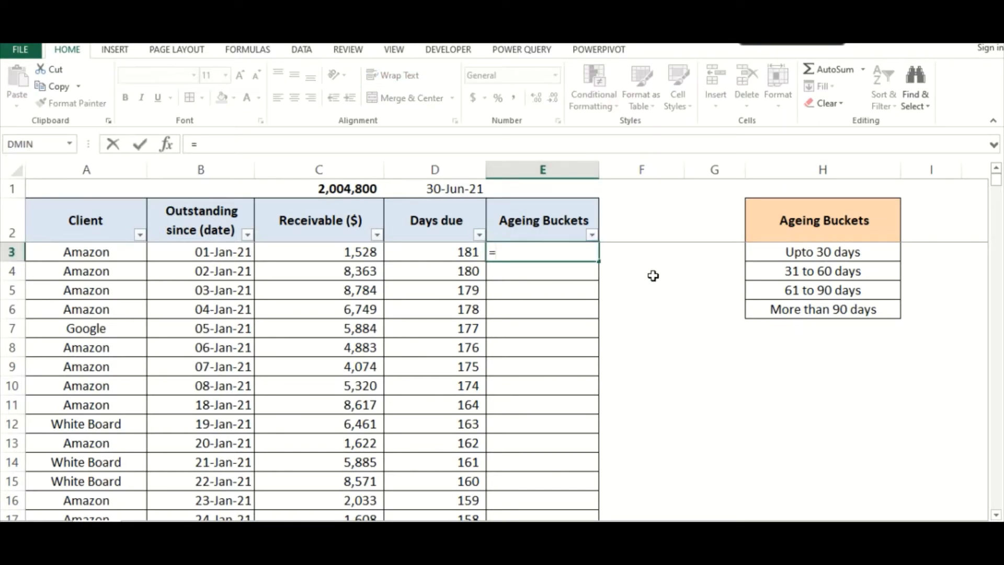
text(if()
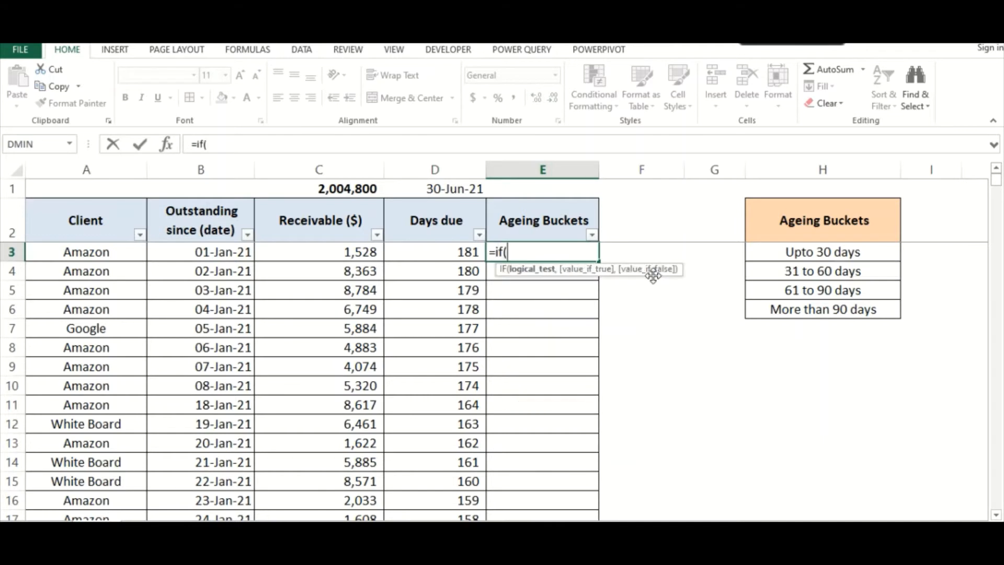
click(427, 251)
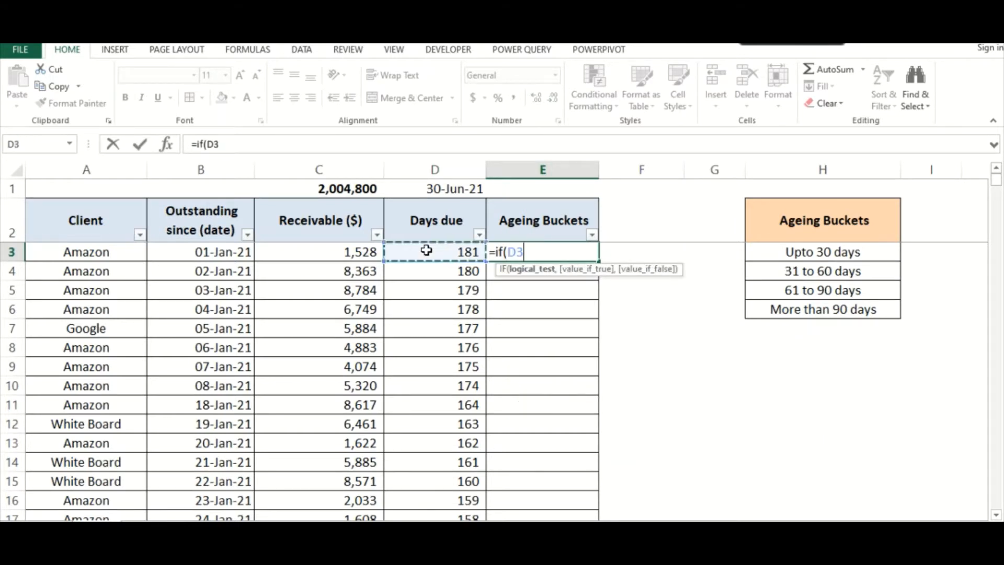
text(>)
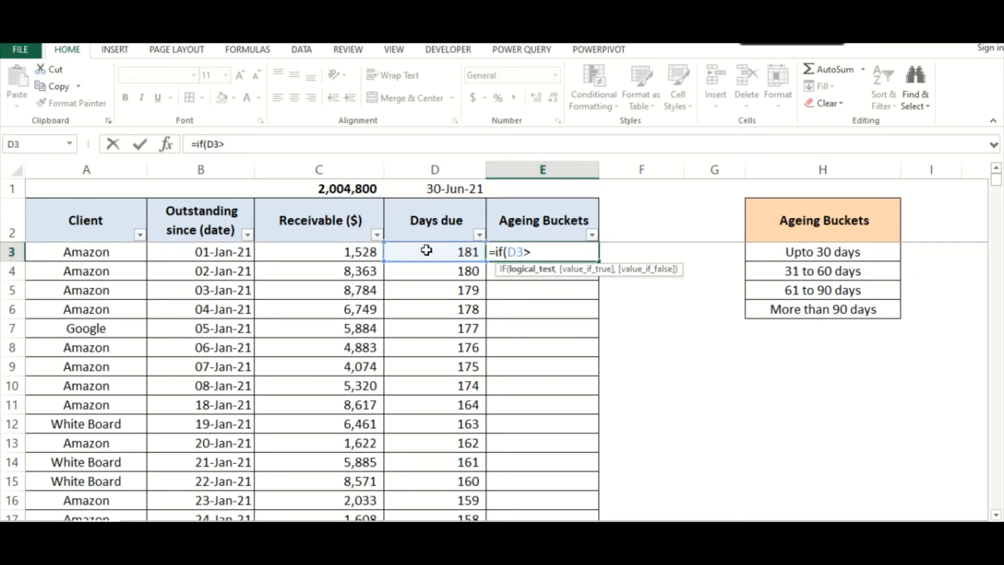
text(90,)
click(786, 309)
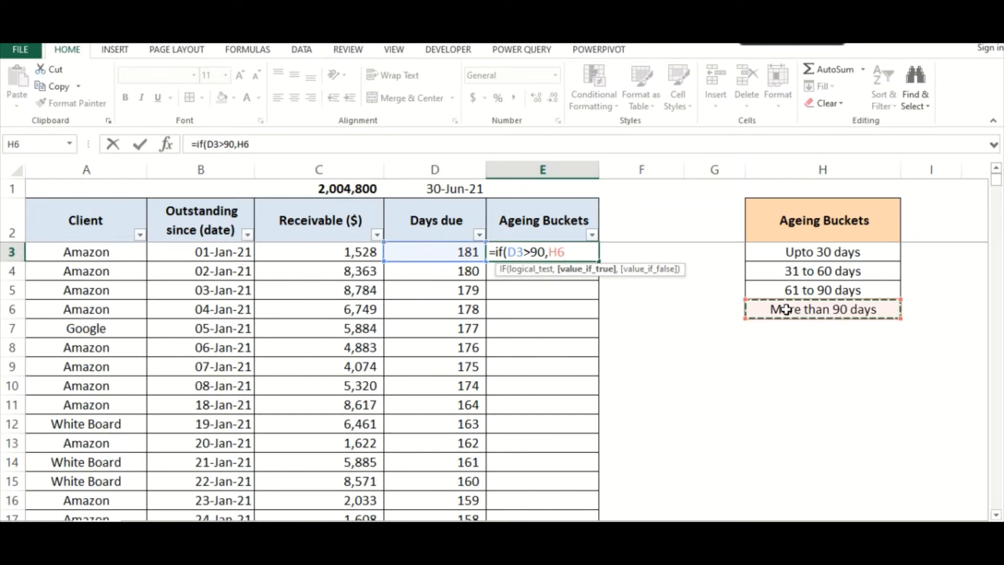
text(,)
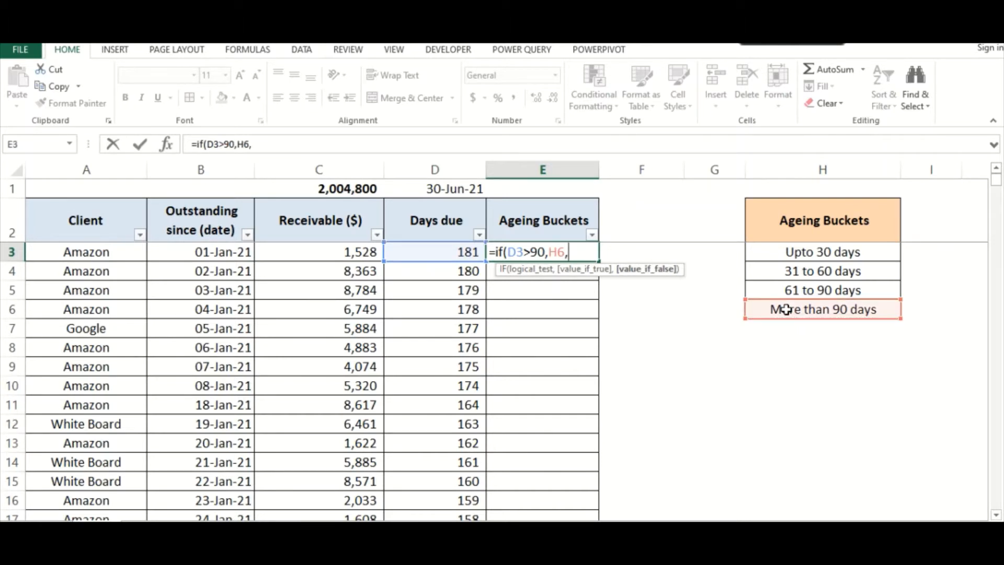
text(if)
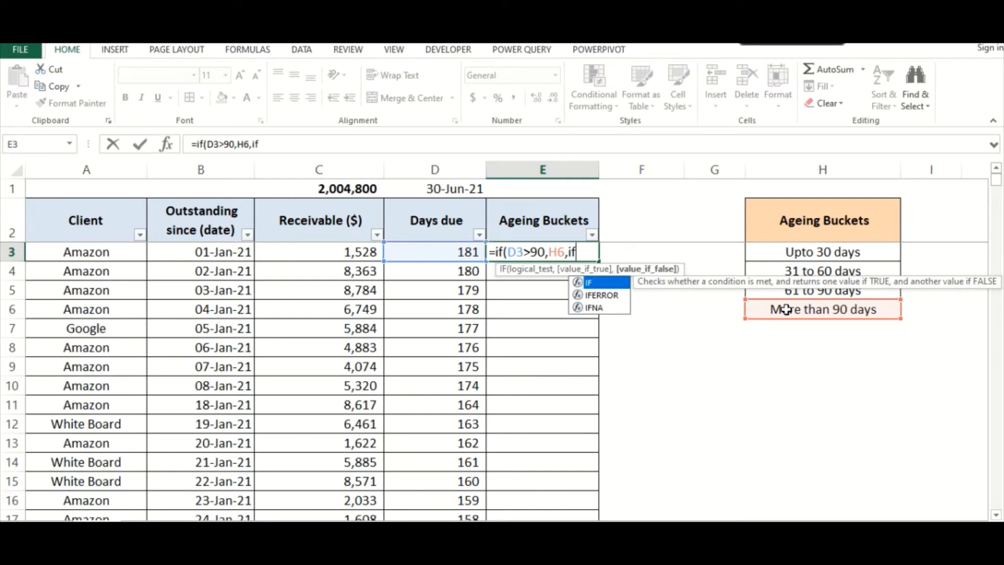
text(()
Nest a second IF in the E3 formula that returns H5 when D3 is greater than 60
click(418, 255)
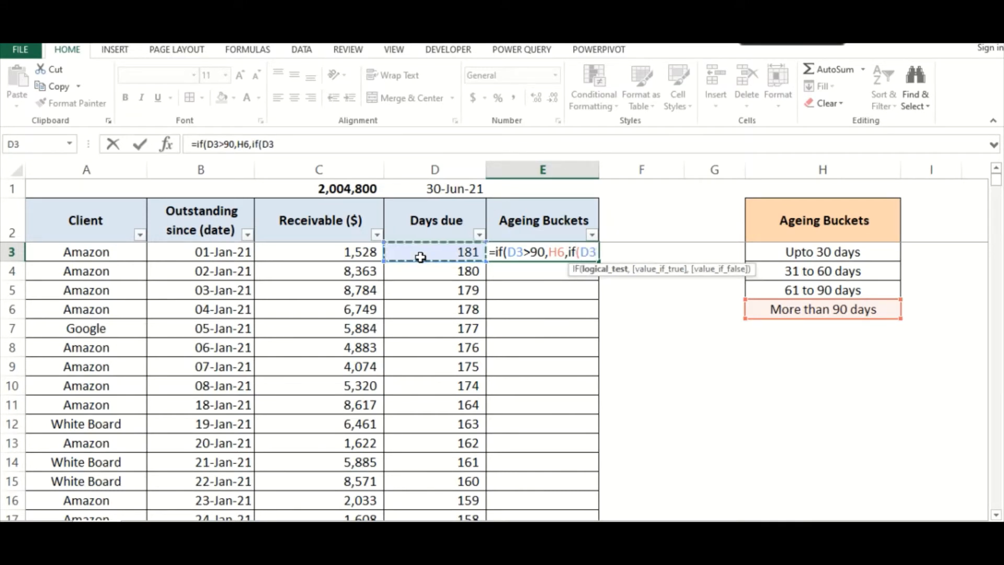
text(>)
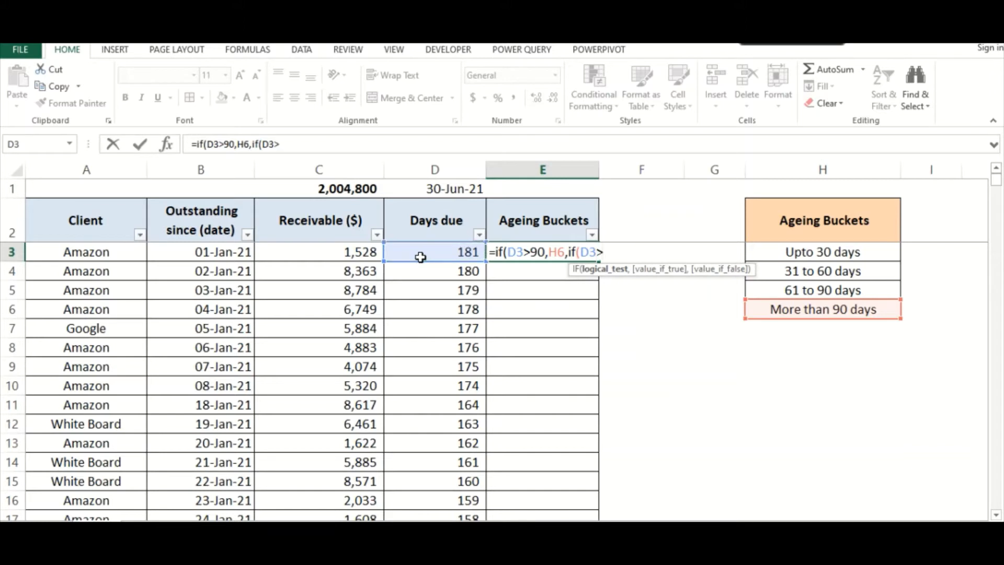
text(60,)
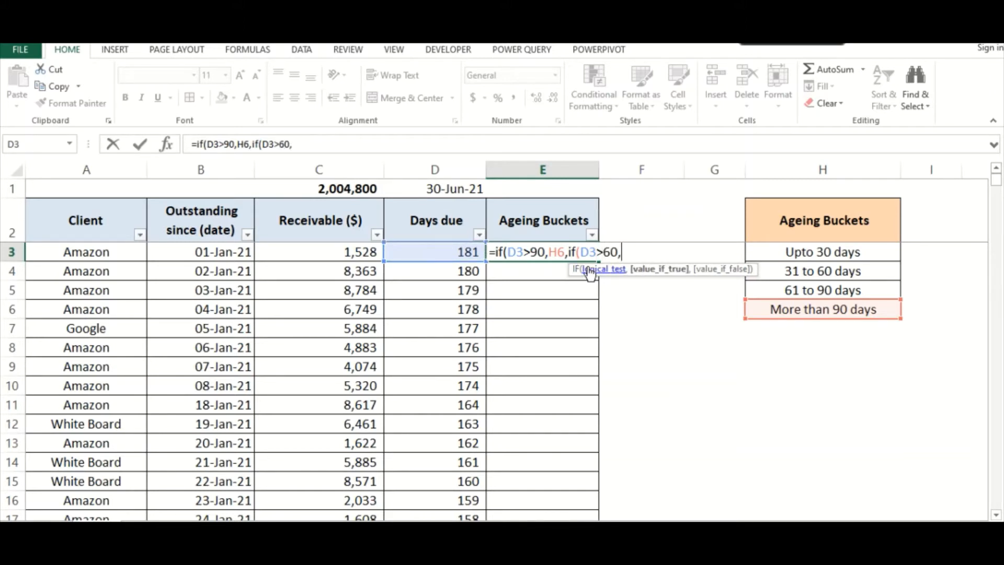
click(779, 289)
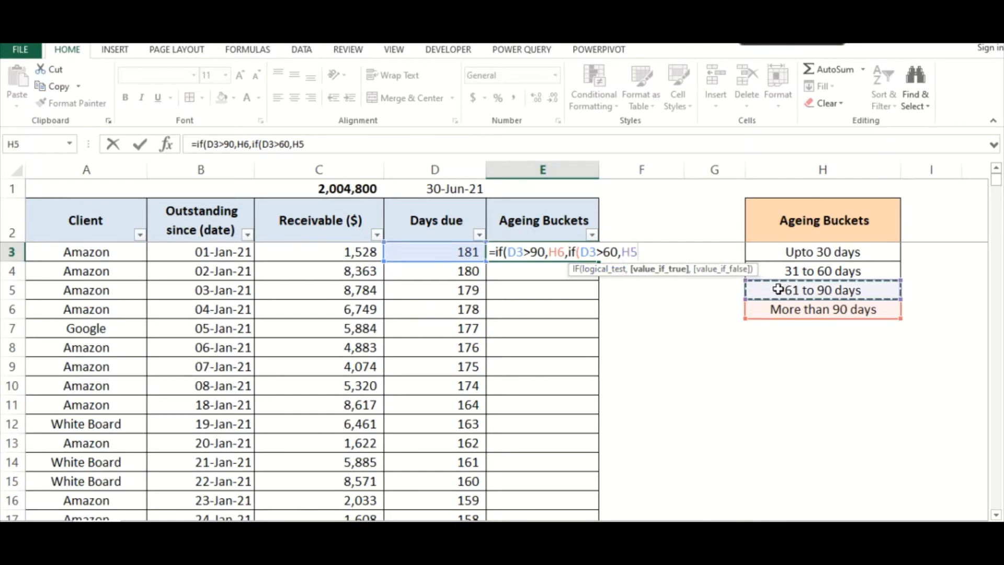
text(,)
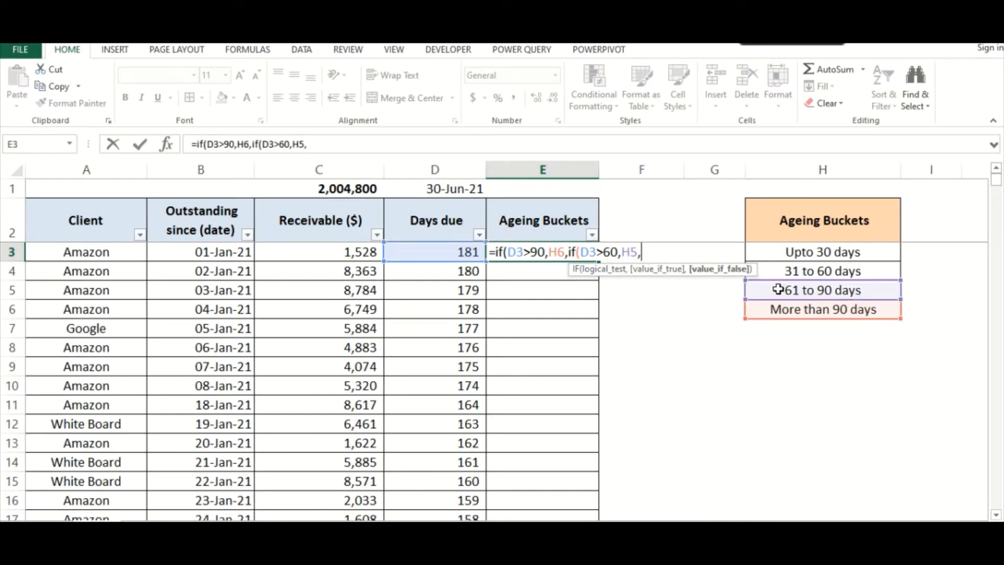
text(if)
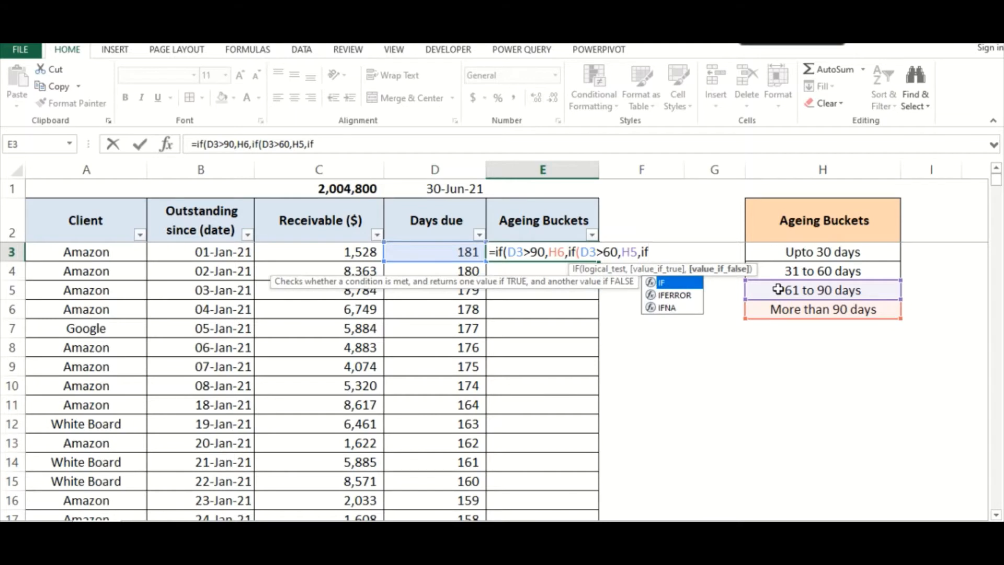
text(()
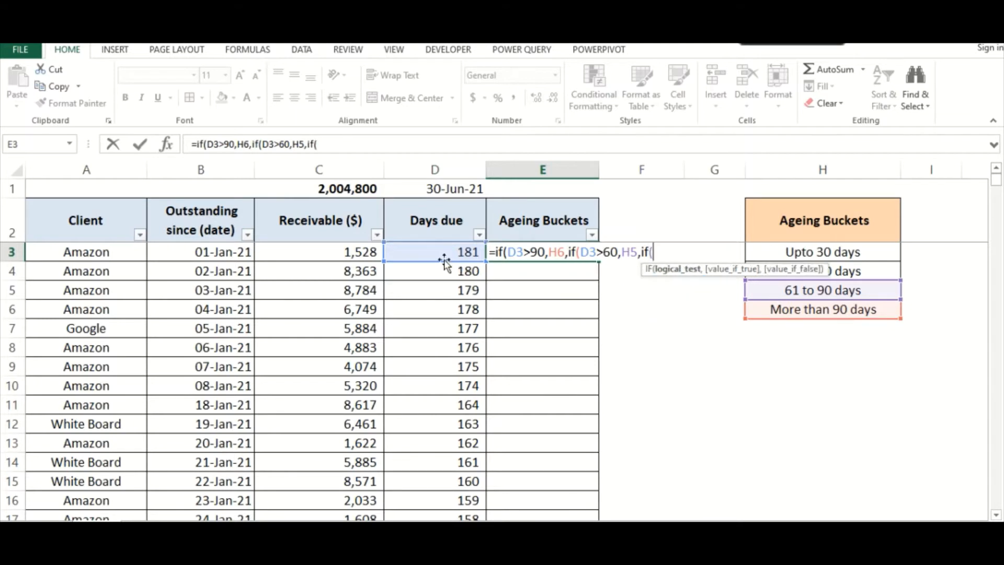
Nest a third IF returning H4 when D3 is greater than 30 and H3 otherwise, and complete the E3 formula
click(432, 250)
text(>)
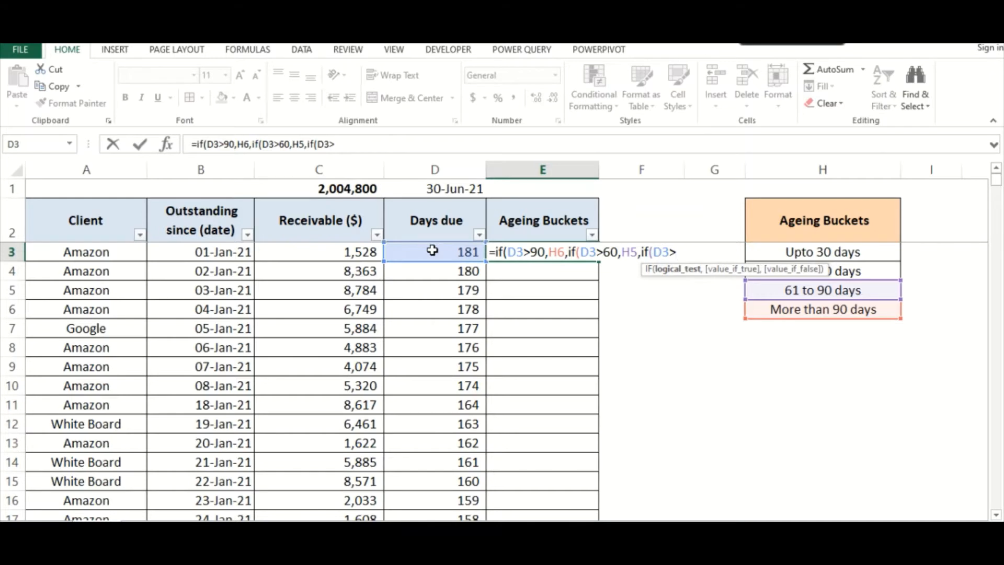
text(30,)
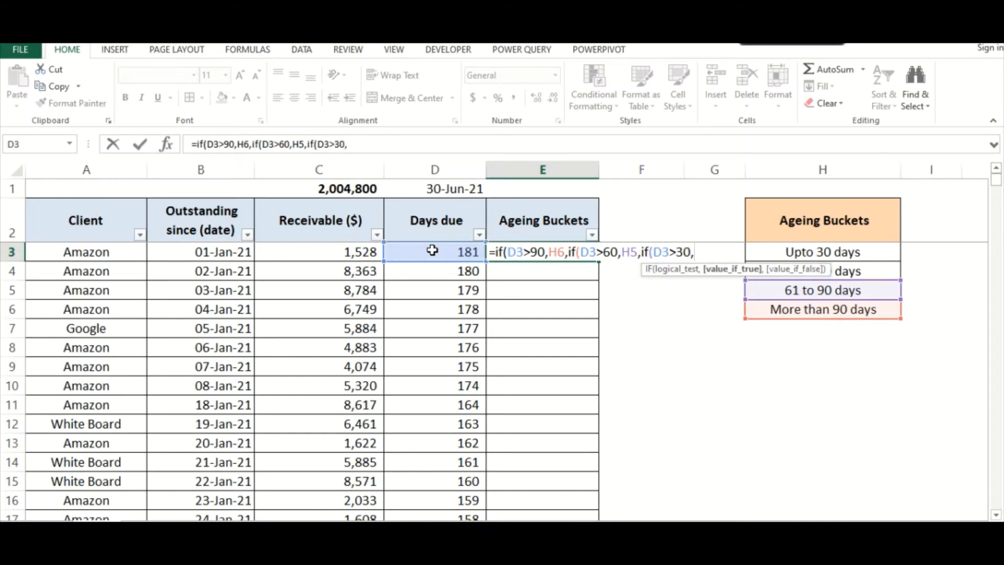
click(848, 272)
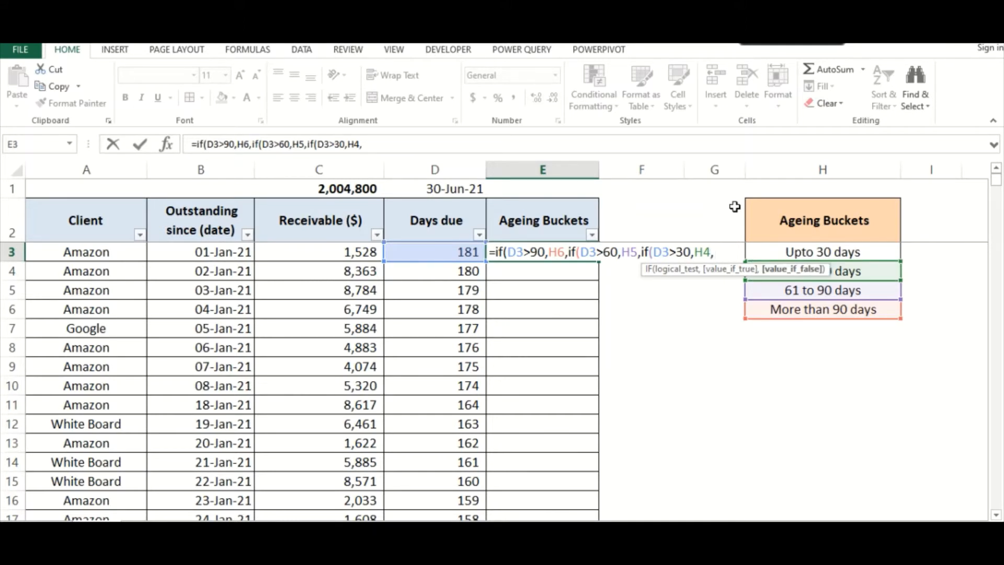
click(797, 250)
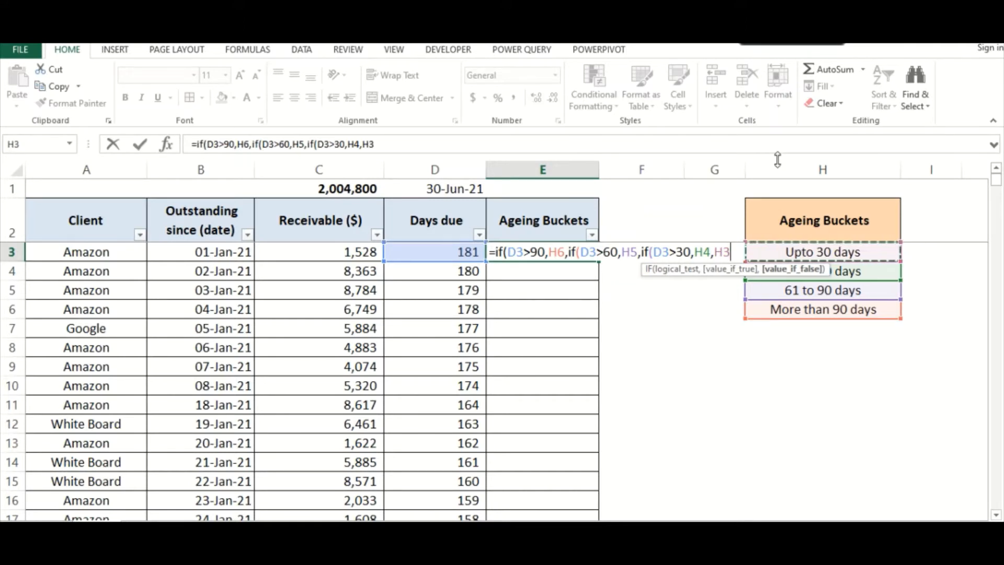
text()))
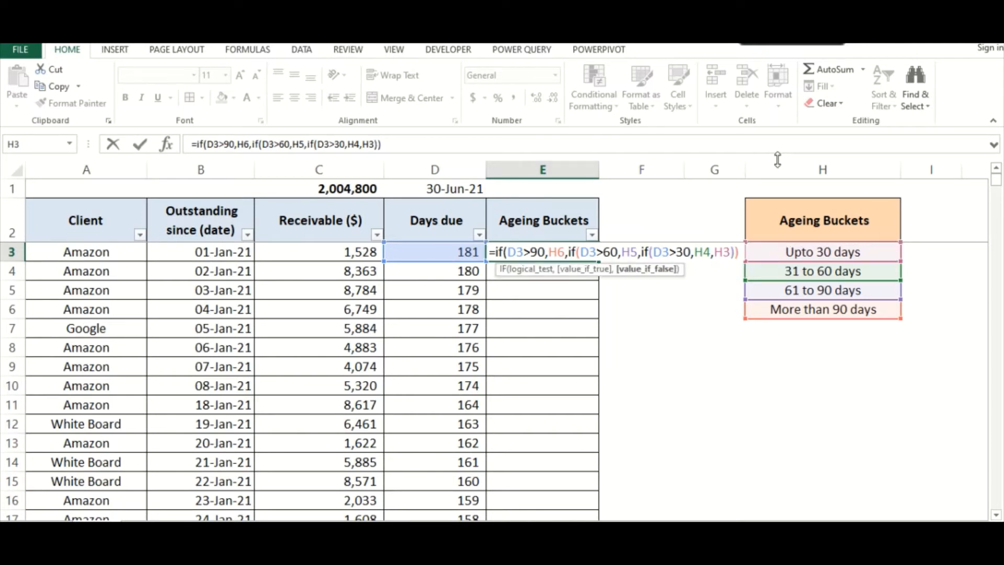
text())
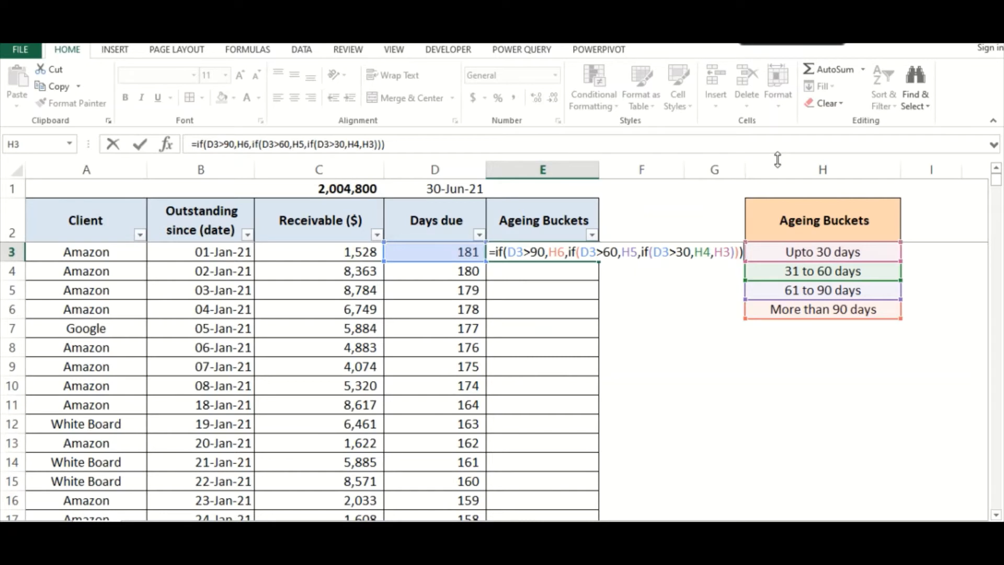
key(Return)
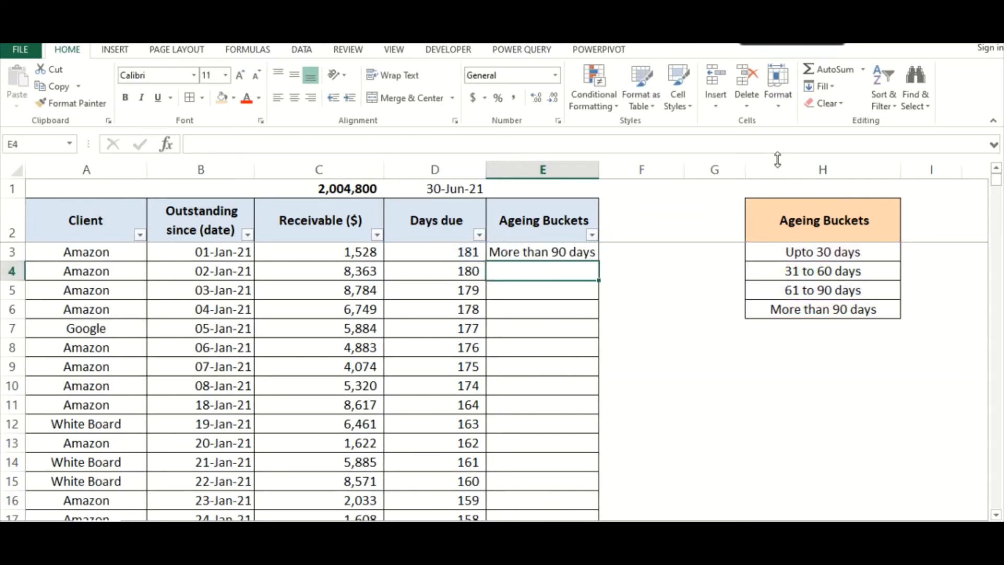
Widen the Ageing Buckets column E slightly and check the bucket in E3 against the days due in D3
click(510, 253)
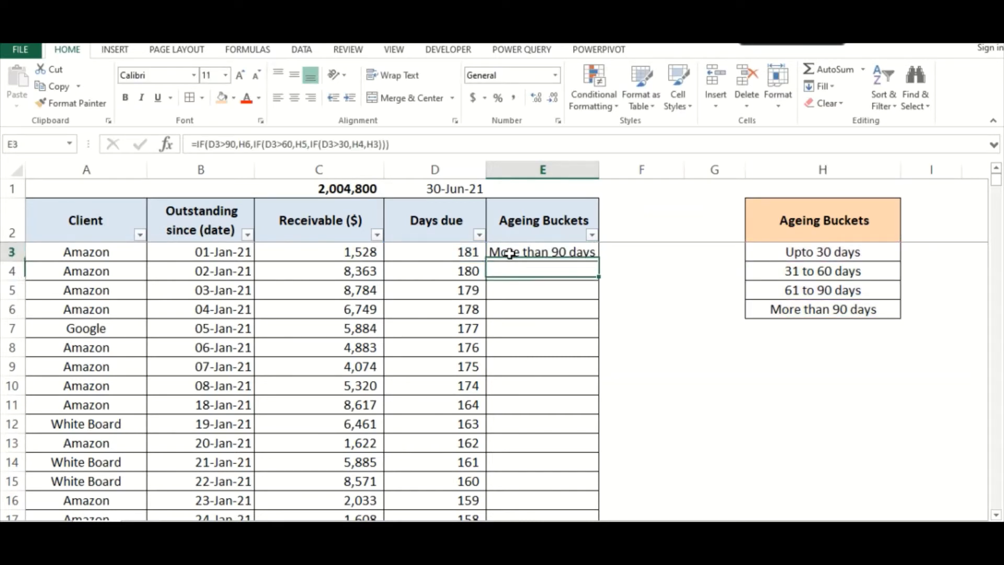
drag(603, 171, 623, 172)
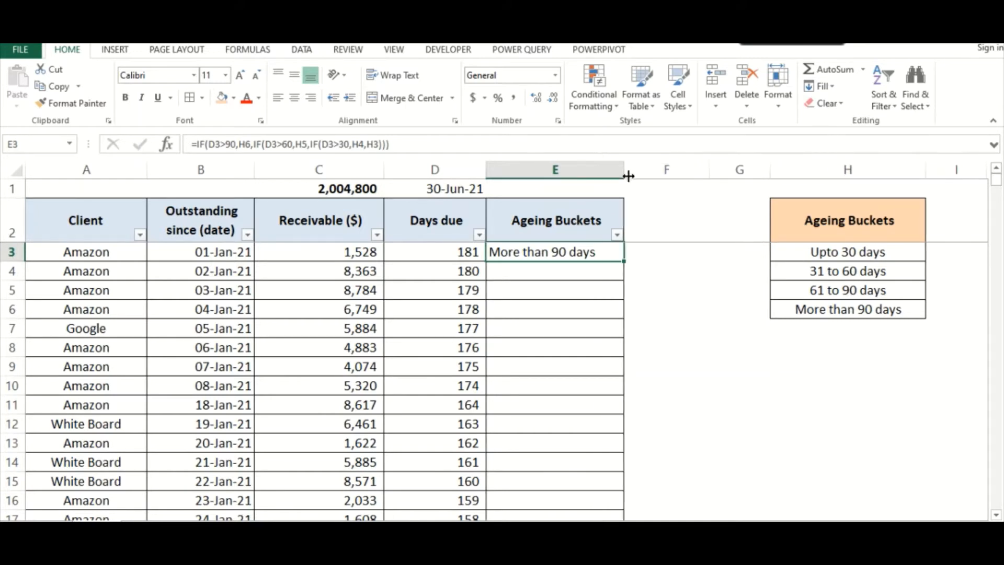
click(449, 253)
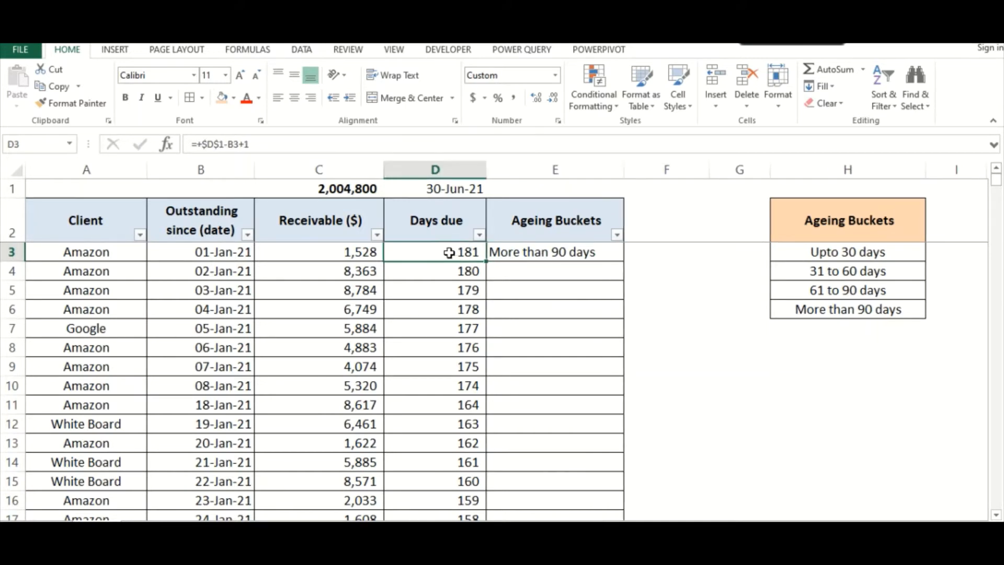
click(514, 252)
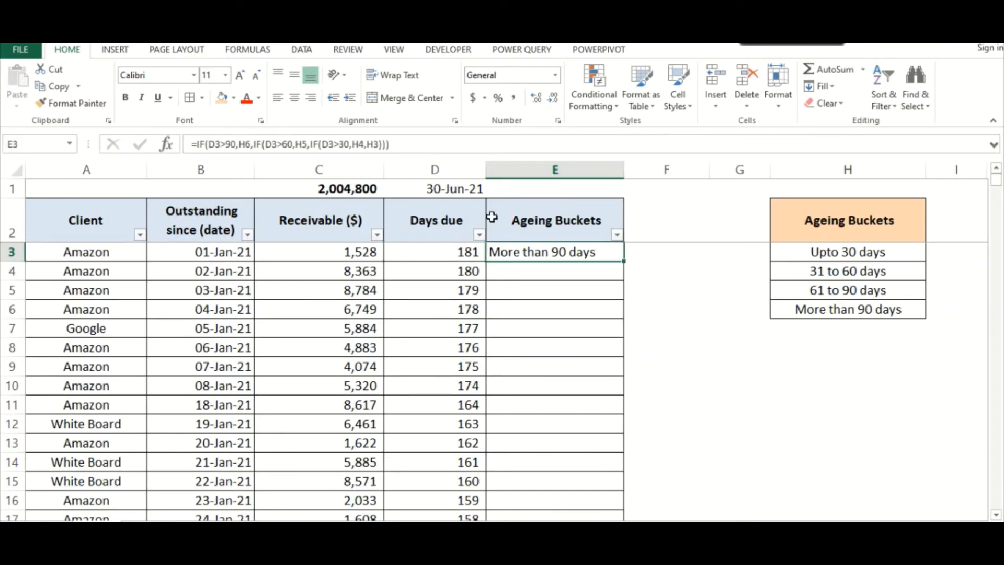
Make the H6, H5, H4 and H3 bucket references absolute in the nested IF formula in E3
key(F2)
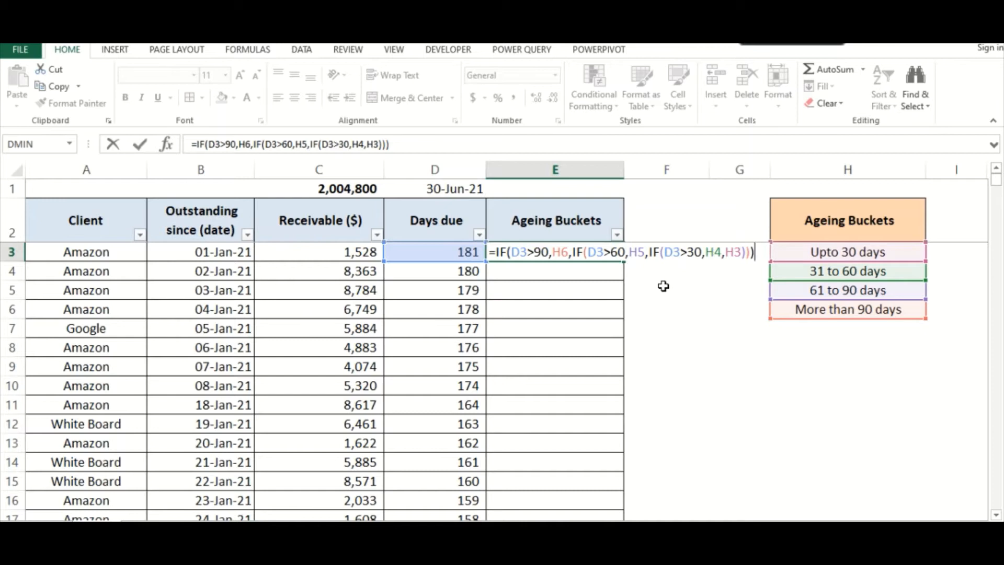
key(Return)
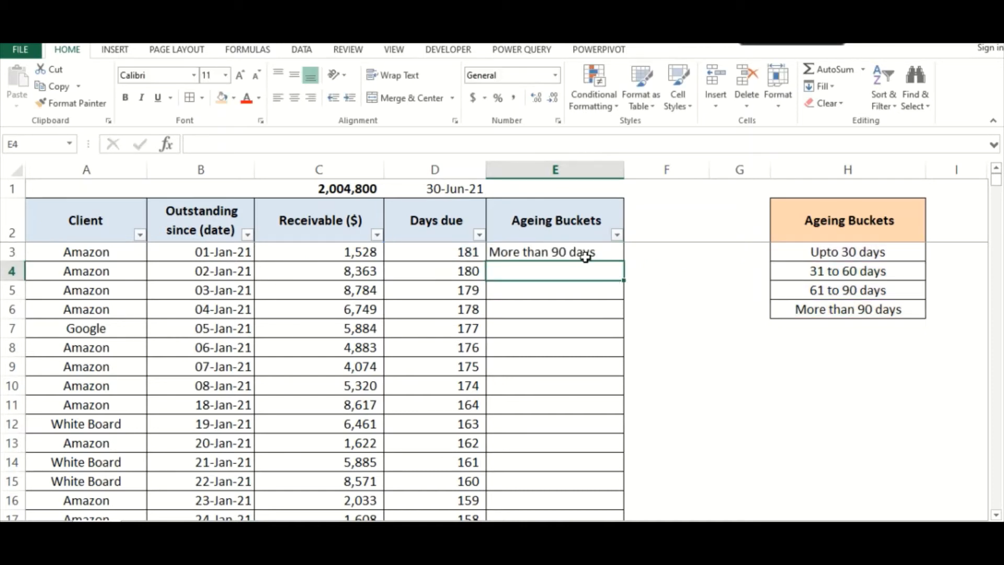
click(571, 248)
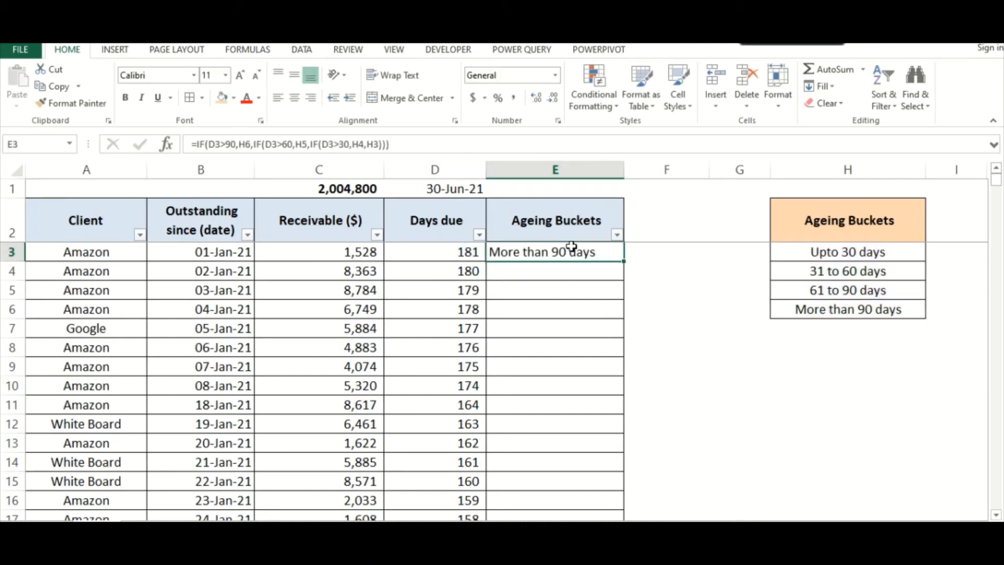
click(245, 145)
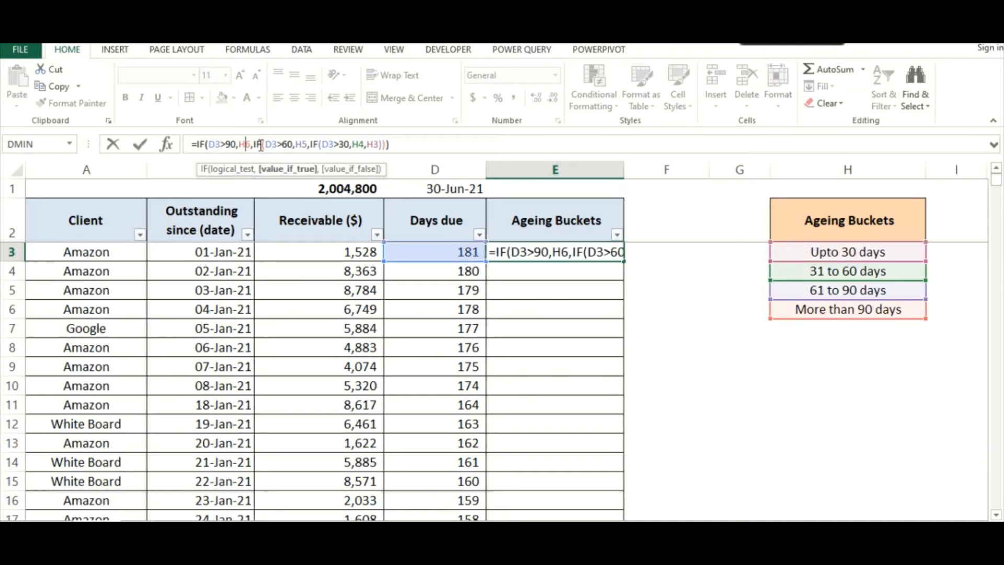
key(F4)
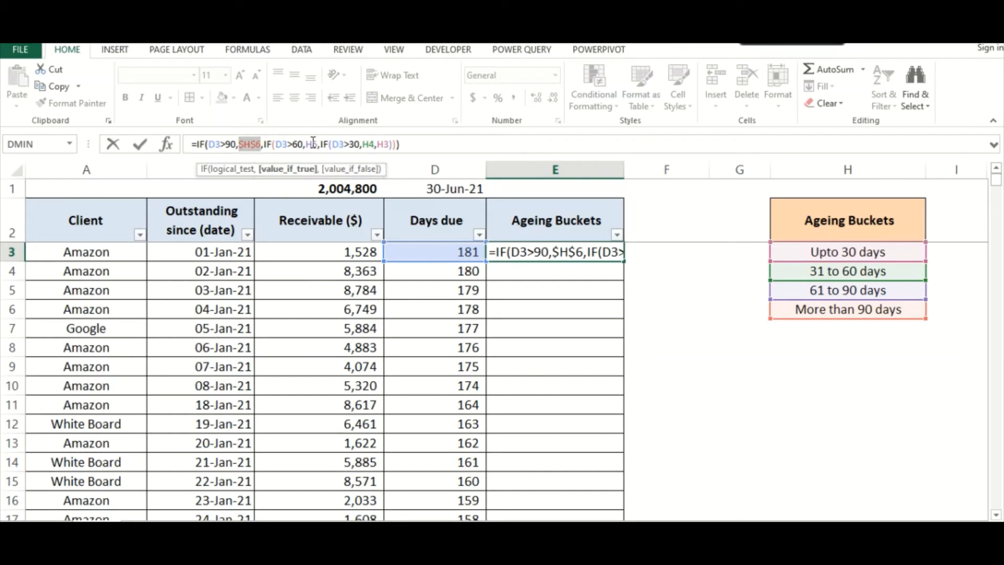
click(313, 144)
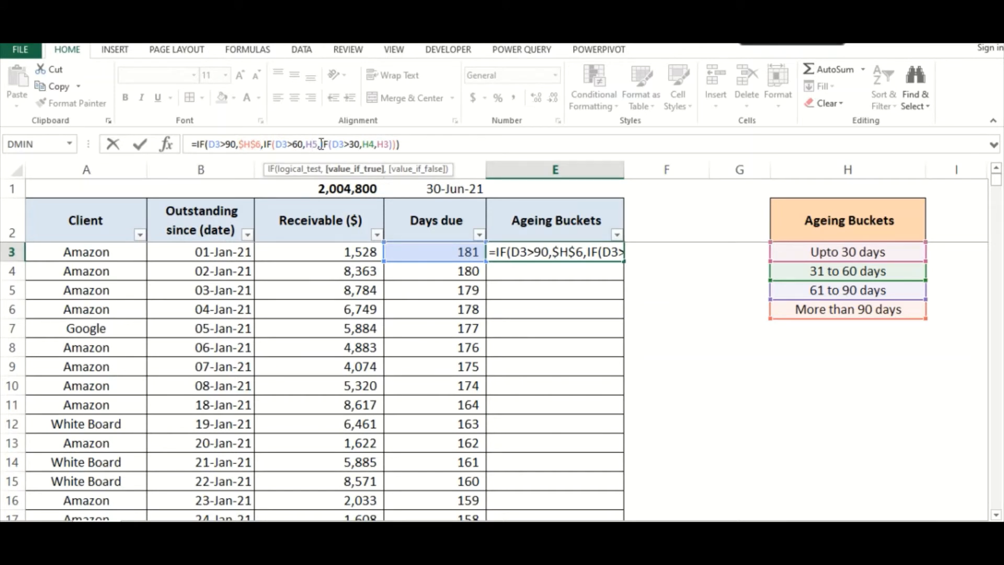
key(F4)
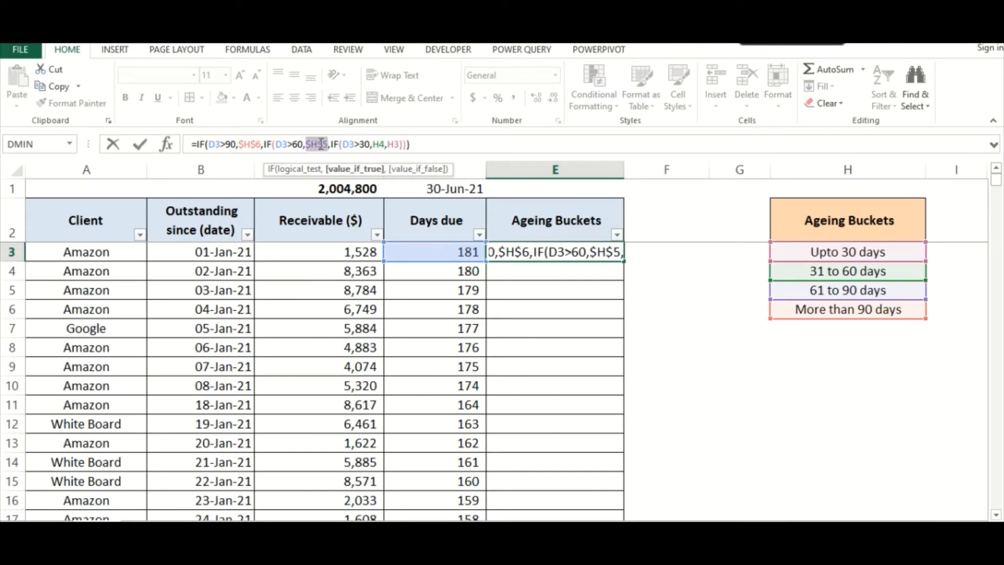
click(378, 144)
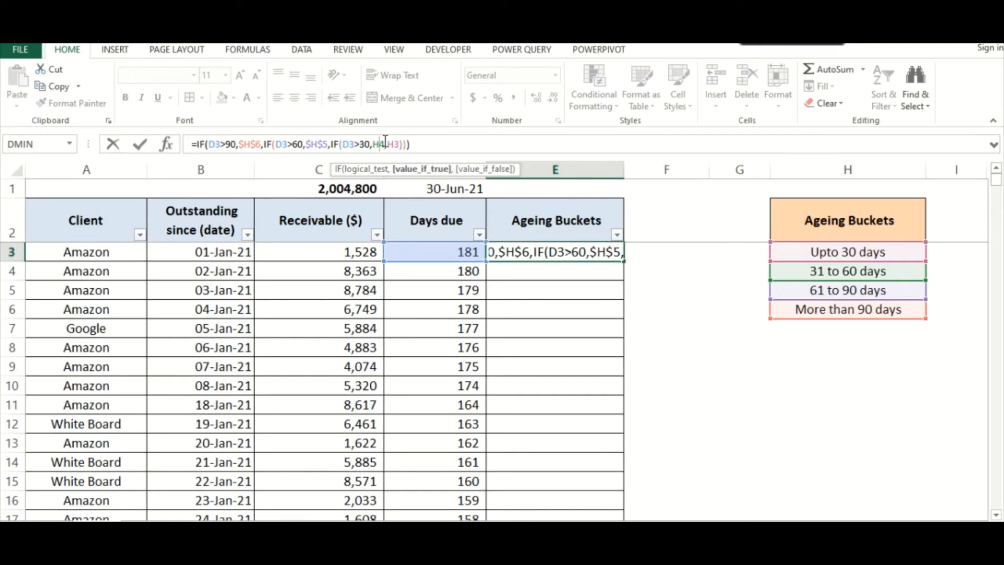
key(F4)
click(406, 144)
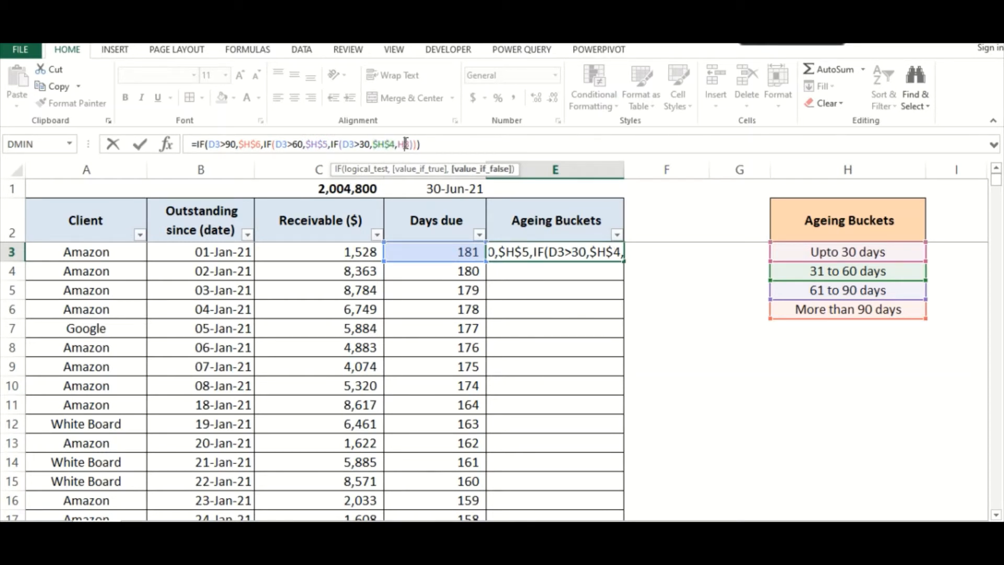
key(F4)
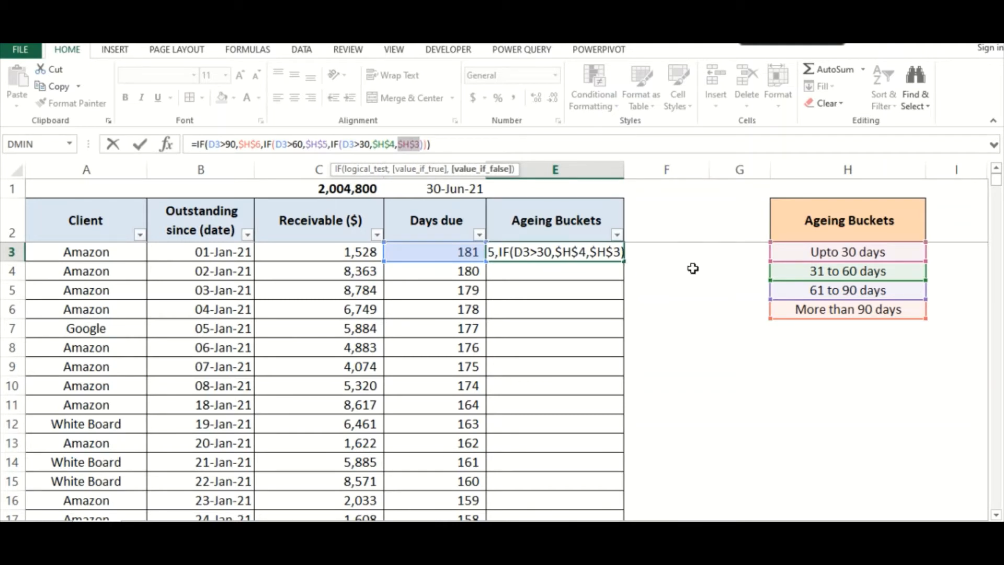
key(Return)
Fill the E3 formula down the Ageing Buckets column for all receivable rows
click(612, 251)
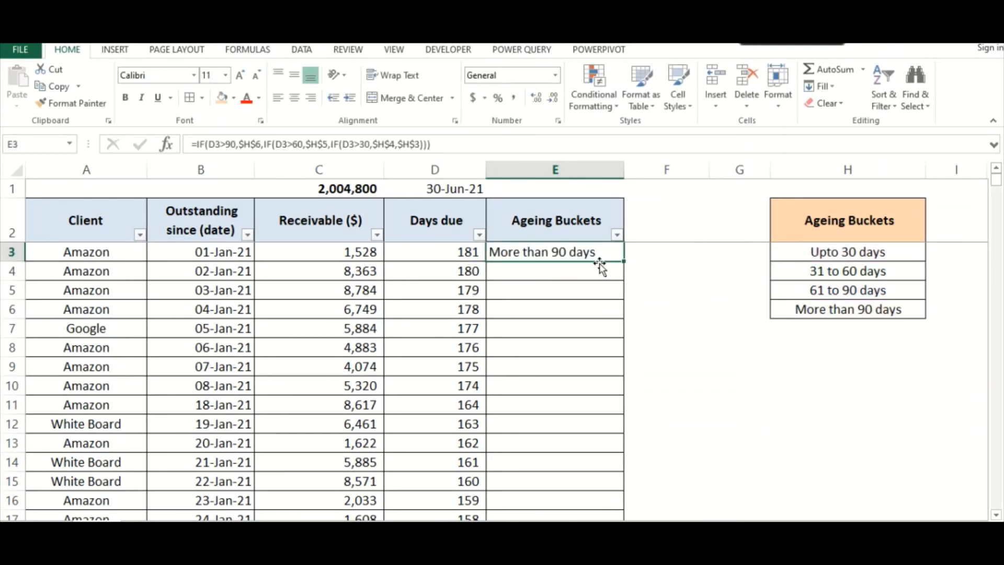
double_click(626, 263)
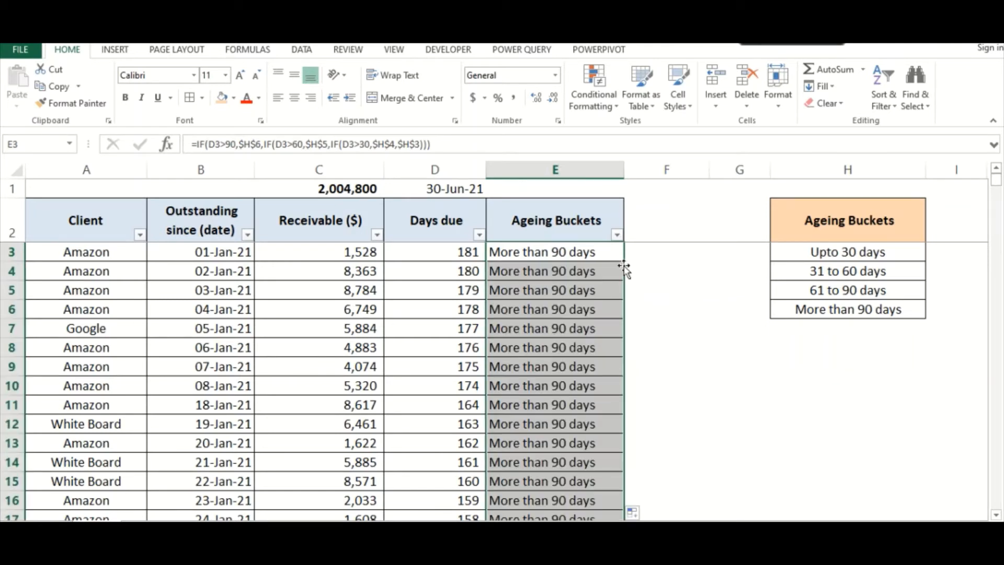
click(588, 422)
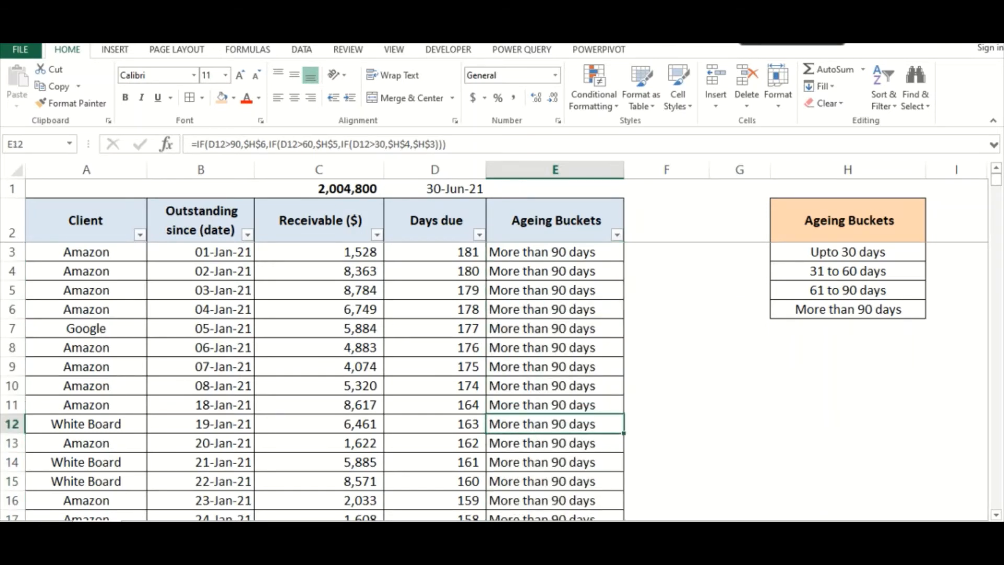
Check the assigned ageing buckets against the days due from the last rows of the data up to the beginning
key(ctrl+Down)
key(Up)
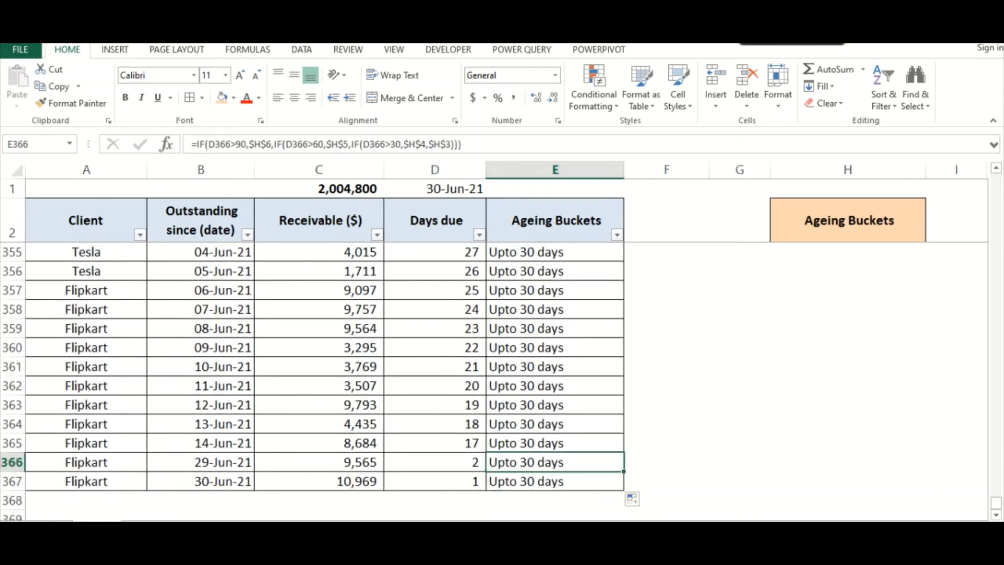
key(Up)
key(Up)
key(Up)
key(Up)
key(Up)
key(Up)
key(Up)
key(Up)
key(Up)
key(Up)
key(Up)
key(Up)
key(Up)
key(Up)
key(Up)
key(Up)
key(Up)
key(Up)
key(Up)
key(Up)
key(Up)
key(Up)
key(Up)
key(Up)
key(Up)
key(Down)
key(Down)
key(Down)
key(Down)
key(Down)
key(Down)
key(Down)
key(Down)
key(Down)
key(Down)
key(Down)
key(Down)
key(Down)
key(Up)
key(Up)
key(Left)
key(Right)
key(Left)
key(Right)
key(Left)
key(Up)
key(Right)
key(Left)
key(Right)
key(Up)
key(Up)
key(Up)
key(Up)
key(Up)
key(Up)
key(Up)
key(Up)
key(Up)
key(Up)
key(Up)
key(Up)
key(Up)
key(Up)
key(Up)
key(Up)
key(Up)
key(Up)
key(Up)
key(Up)
key(Up)
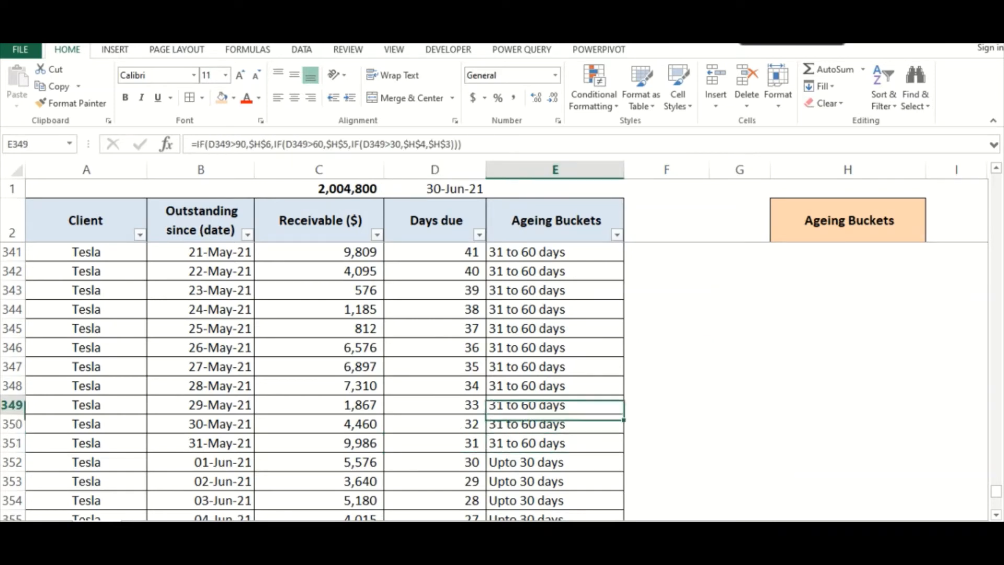
key(Up)
key(Up)
key(Up)
key(Up)
key(Up)
key(Up)
key(Up)
key(Up)
key(Up)
key(Up)
key(Up)
key(Up)
key(Up)
key(Up)
key(Up)
key(Up)
key(Up)
key(Up)
key(Up)
key(Up)
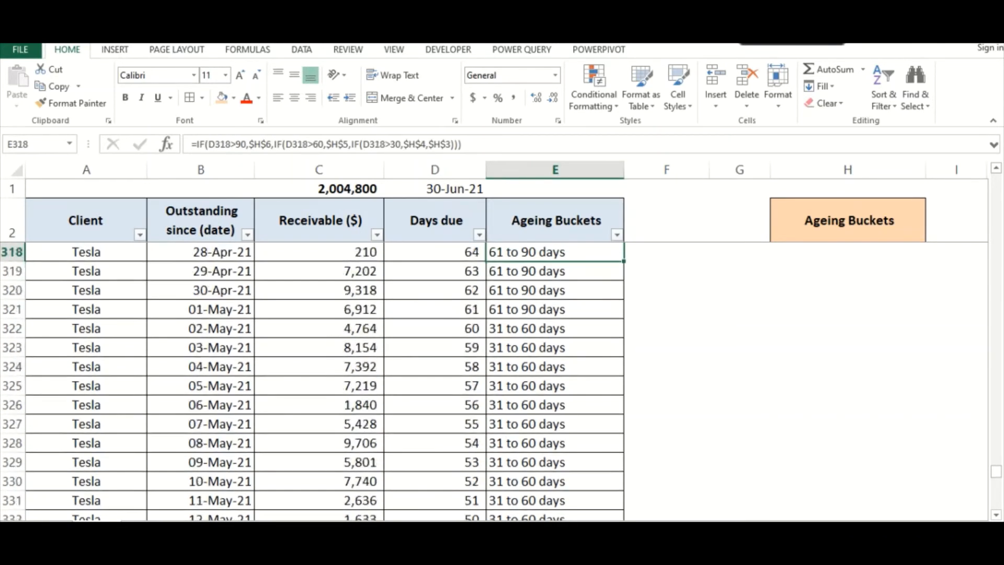
key(ctrl+Up)
key(Up)
key(Down)
key(Down)
key(Up)
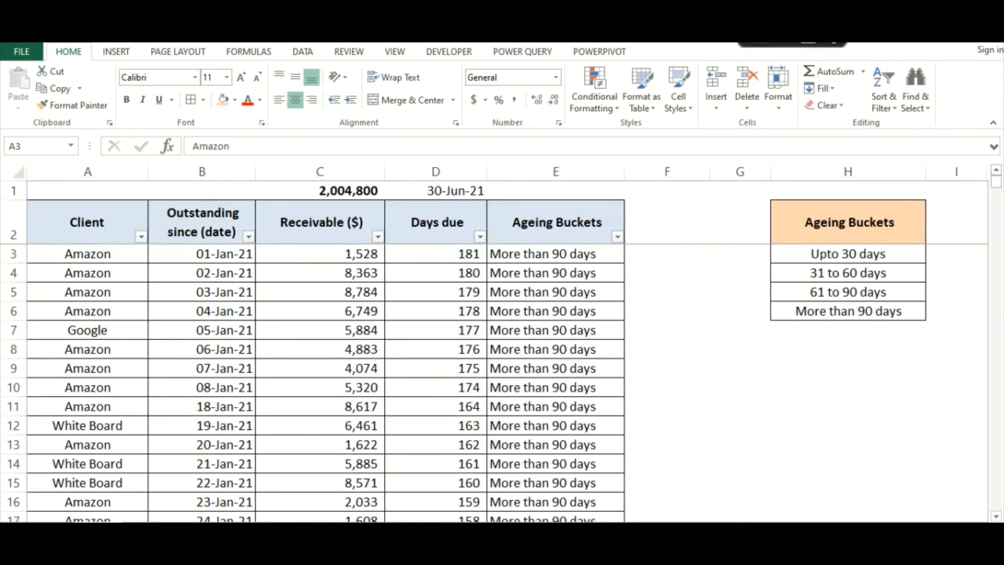
Create a PivotTable on a new worksheet from the full receivables data in A2:E367, including the header row
click(557, 230)
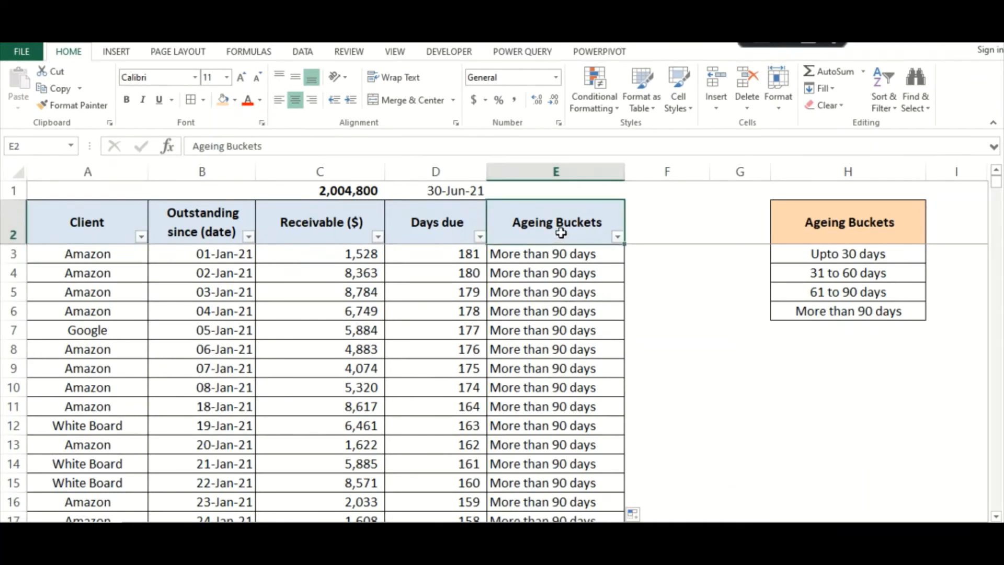
click(101, 224)
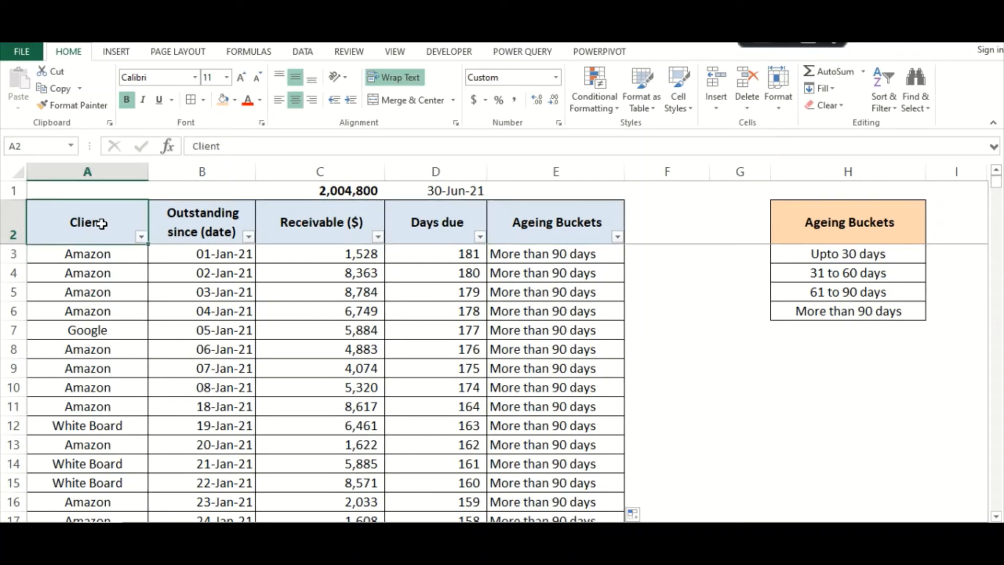
key(shift+Right)
key(shift+Right)
key(shift+Right)
key(shift+Right)
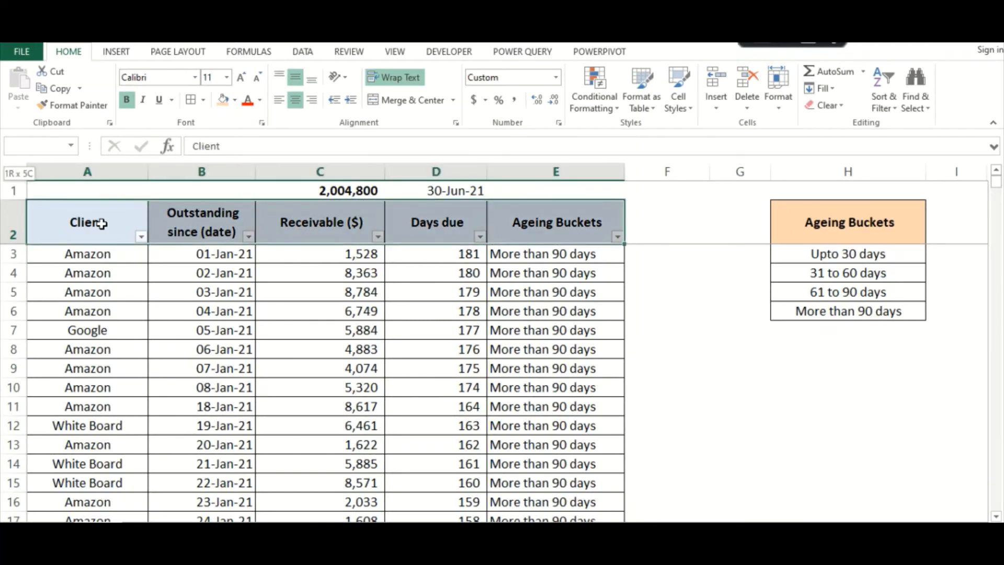
key(ctrl+shift+Down)
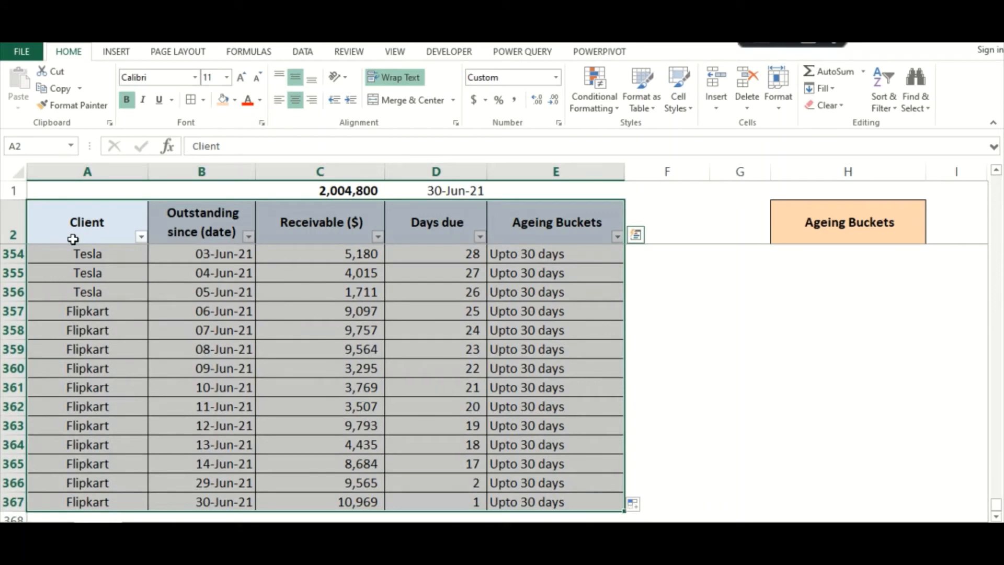
key(alt+d)
key(p)
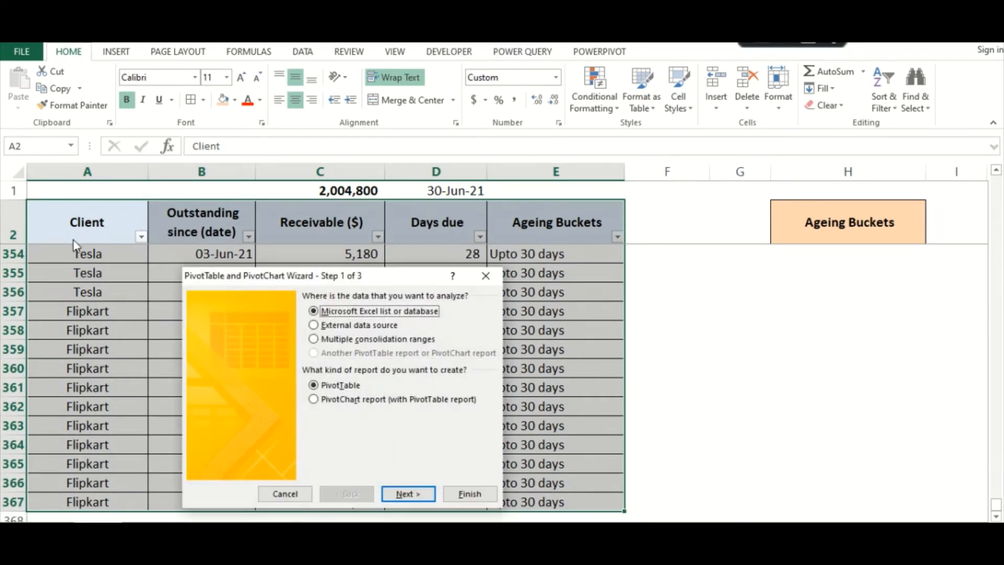
key(Return)
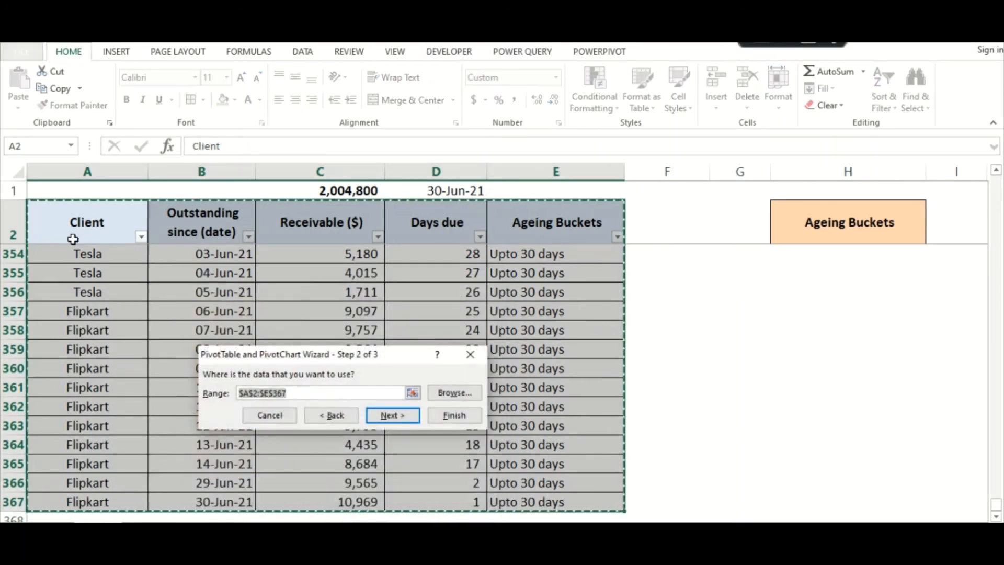
key(Return)
key(Return)
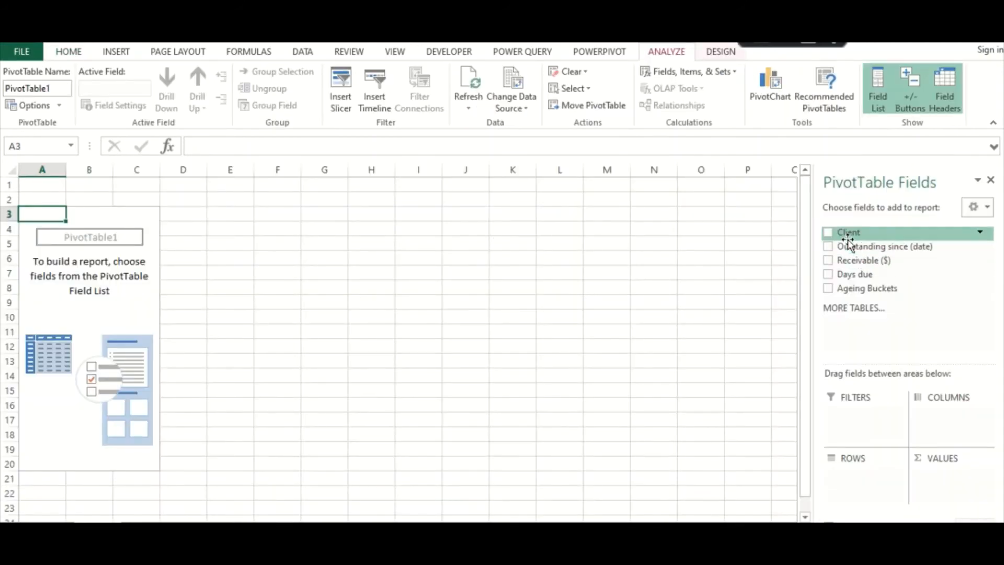
Lay out the PivotTable with Client as rows, Ageing Buckets as columns and the sum of Receivable ($) as values
drag(846, 233, 854, 491)
drag(845, 287, 958, 424)
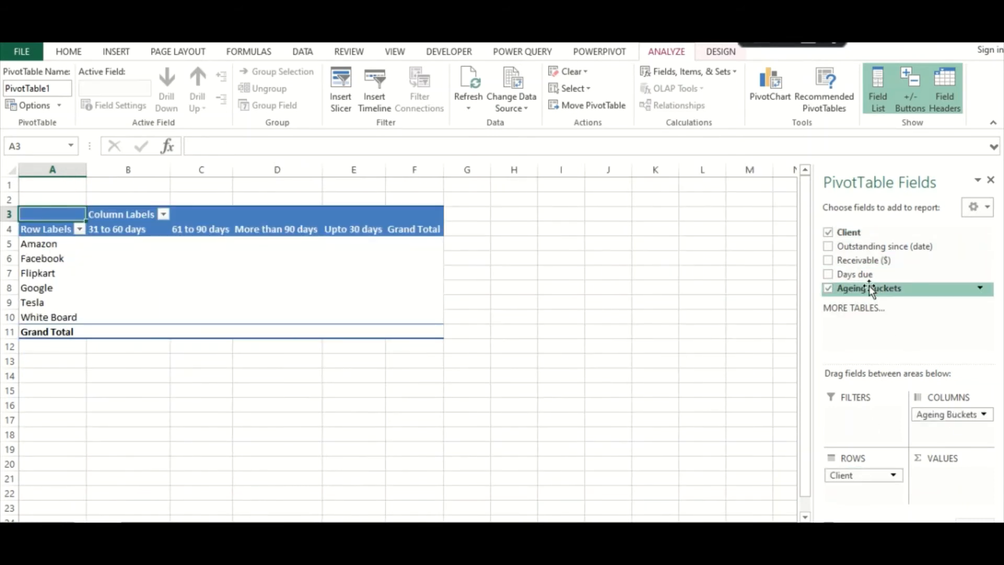
drag(851, 263, 933, 490)
Format the PivotTable amounts with thousands separators and no decimal places
click(127, 348)
drag(167, 244, 469, 350)
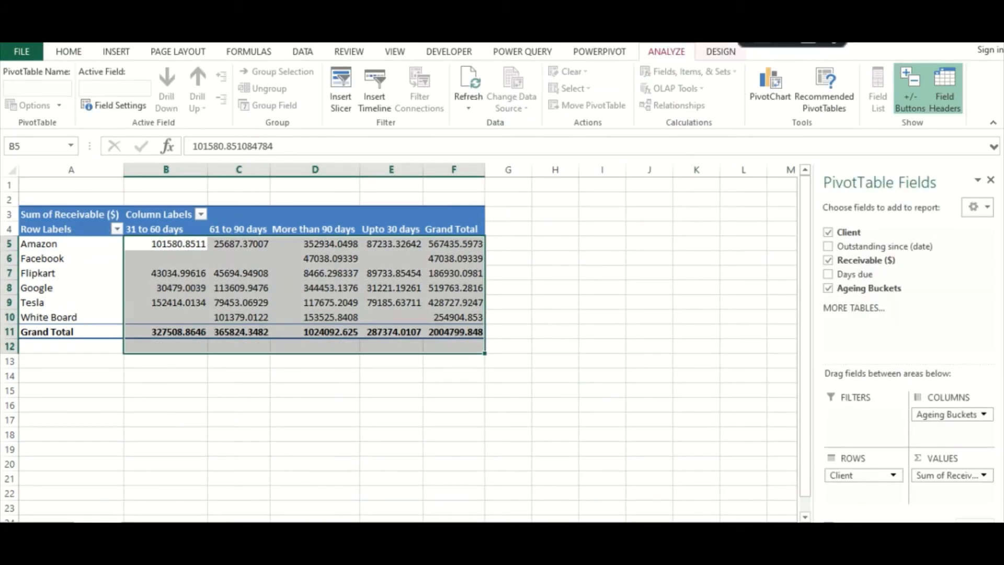
click(70, 53)
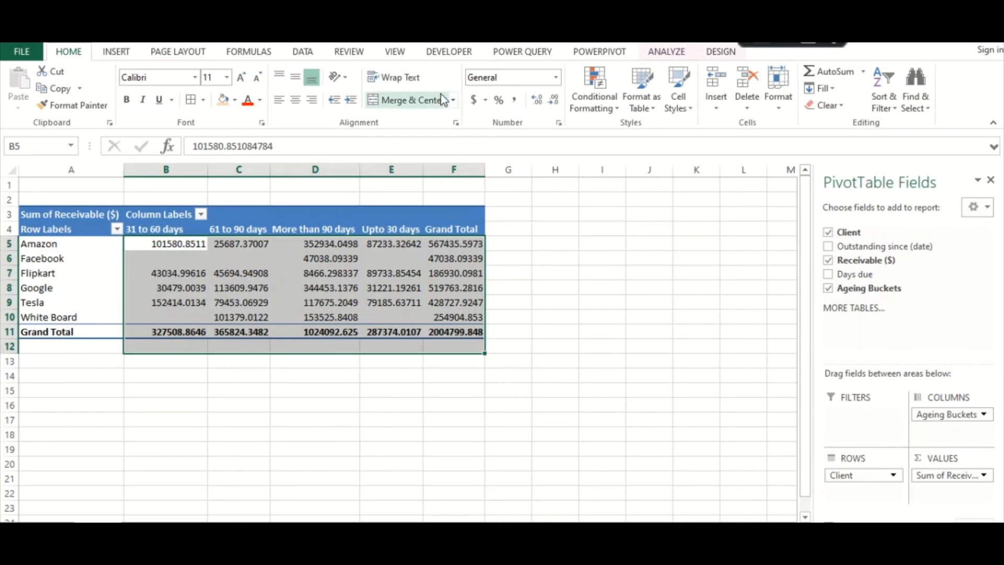
click(514, 100)
click(553, 99)
click(553, 100)
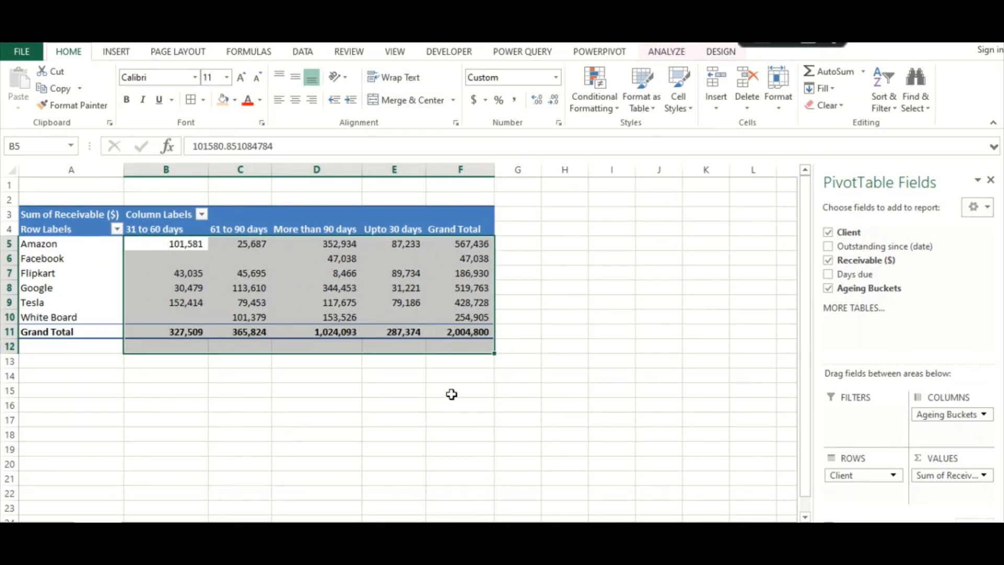
click(465, 363)
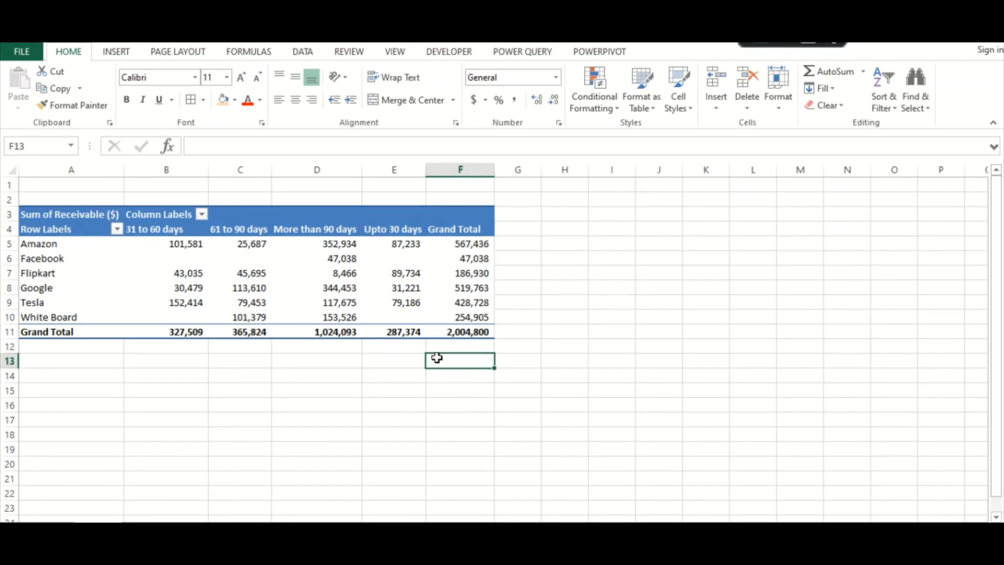
click(157, 360)
click(313, 362)
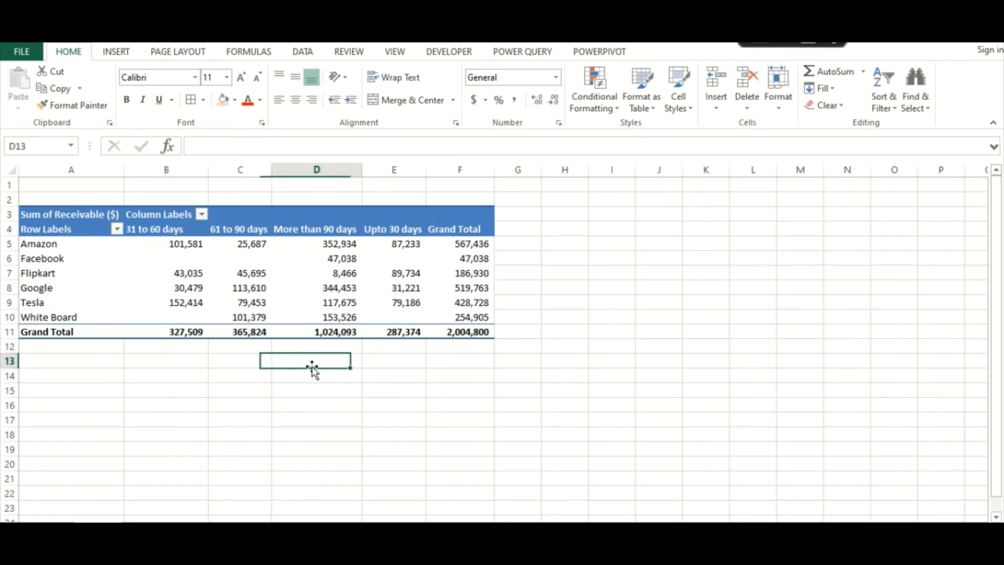
click(391, 364)
click(473, 362)
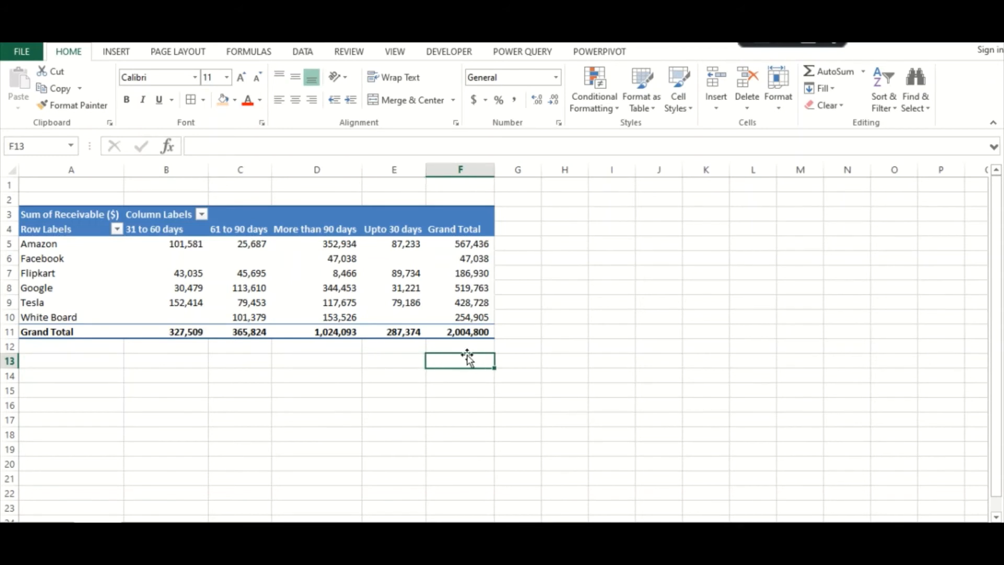
Move the "Upto 30 days" bucket to the beginning of the PivotTable's ageing columns
click(384, 230)
right_click(384, 230)
mouse_move(443, 410)
click(566, 405)
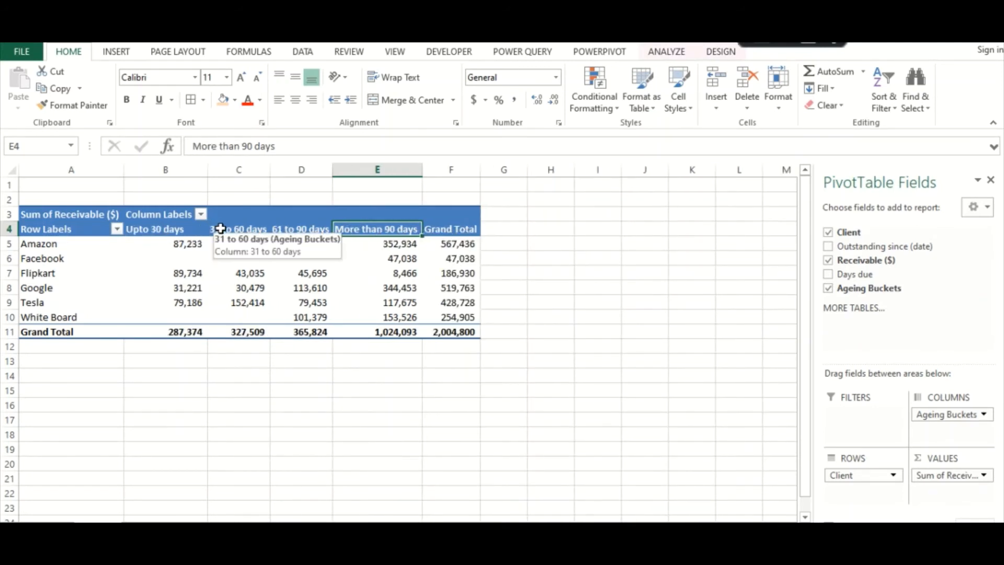
Widen columns D, E and F of the PivotTable for the 61 to 90 days, More than 90 days and Grand Total figures
click(292, 229)
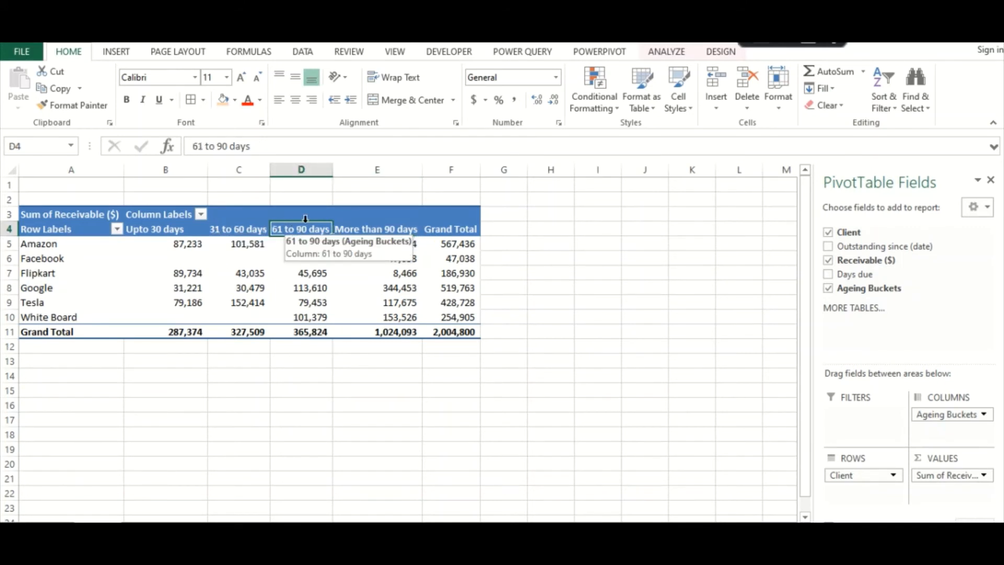
drag(337, 173, 351, 173)
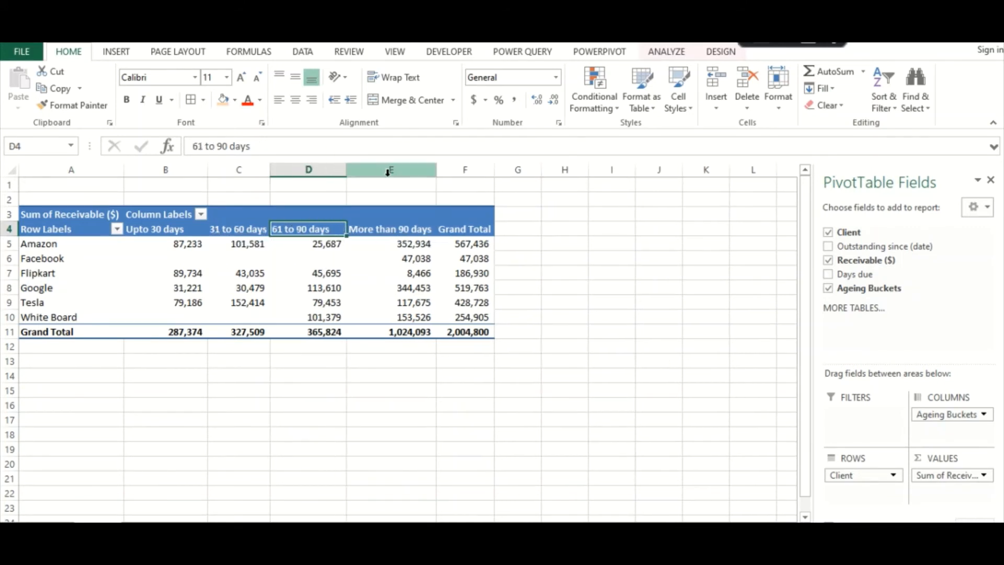
drag(432, 174, 526, 172)
click(474, 360)
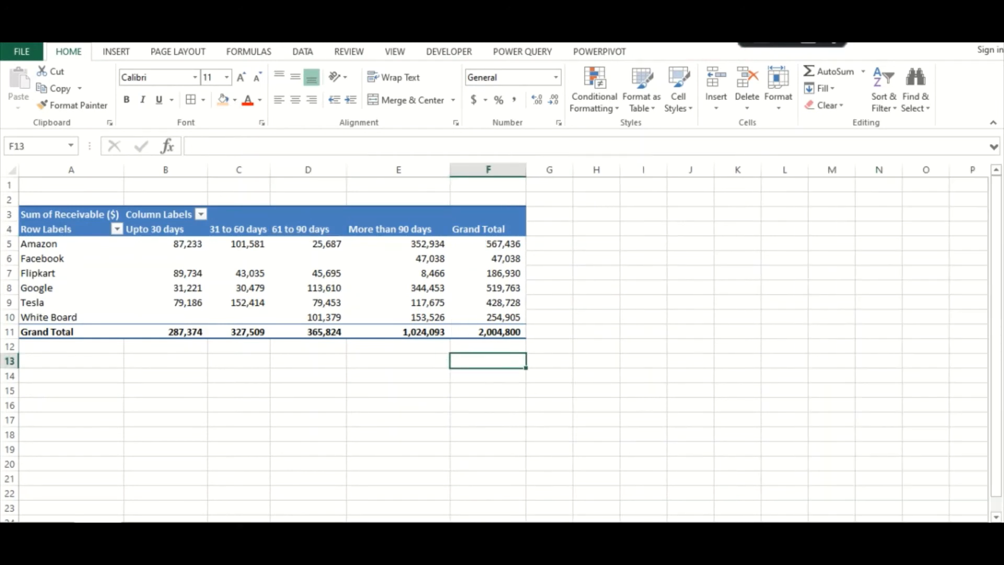
Insert a Clustered Column PivotChart from the whole receivables PivotTable in A3:F11
scroll(494, 342, up, 2)
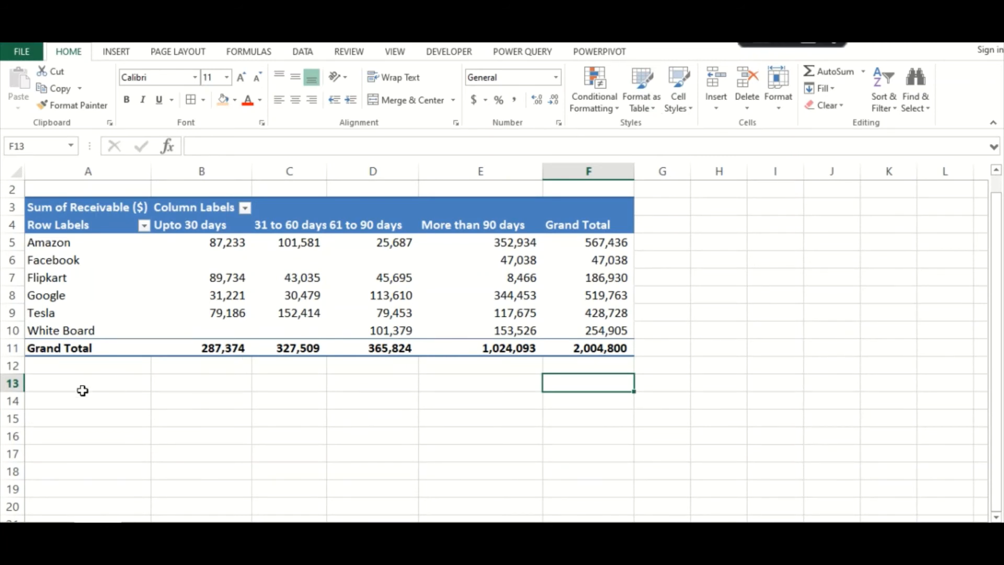
click(63, 395)
drag(78, 207, 576, 346)
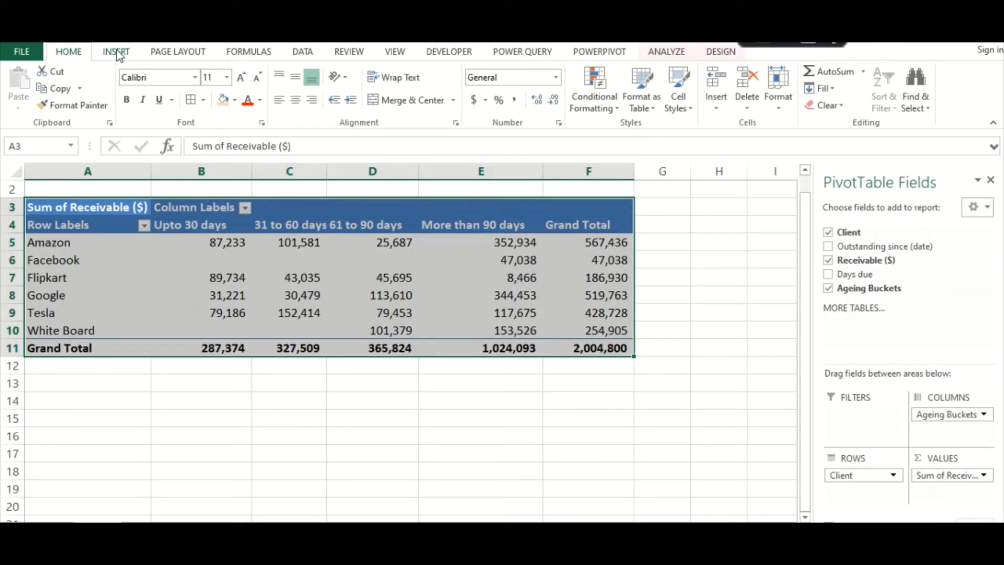
scroll(317, 100, down, 1)
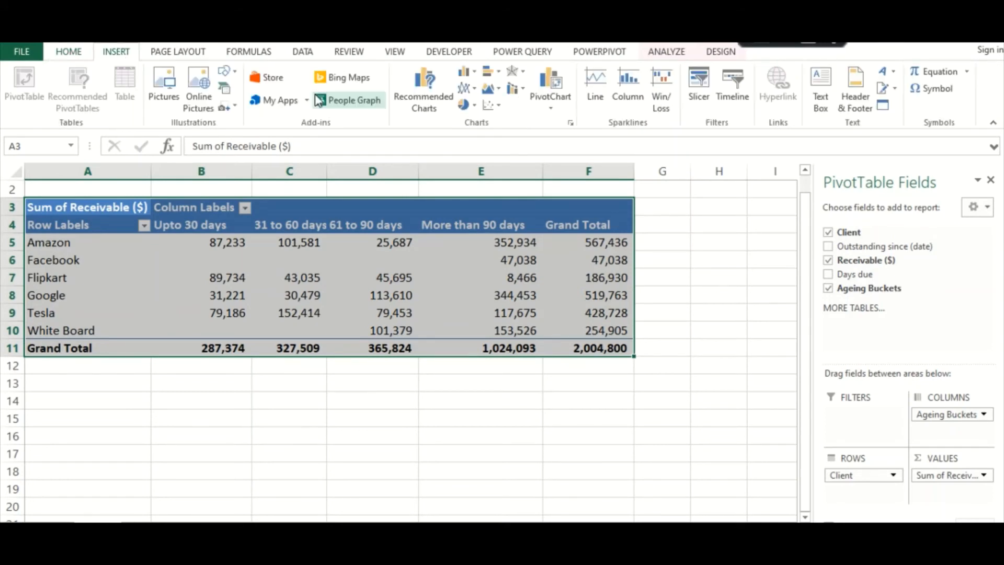
click(423, 109)
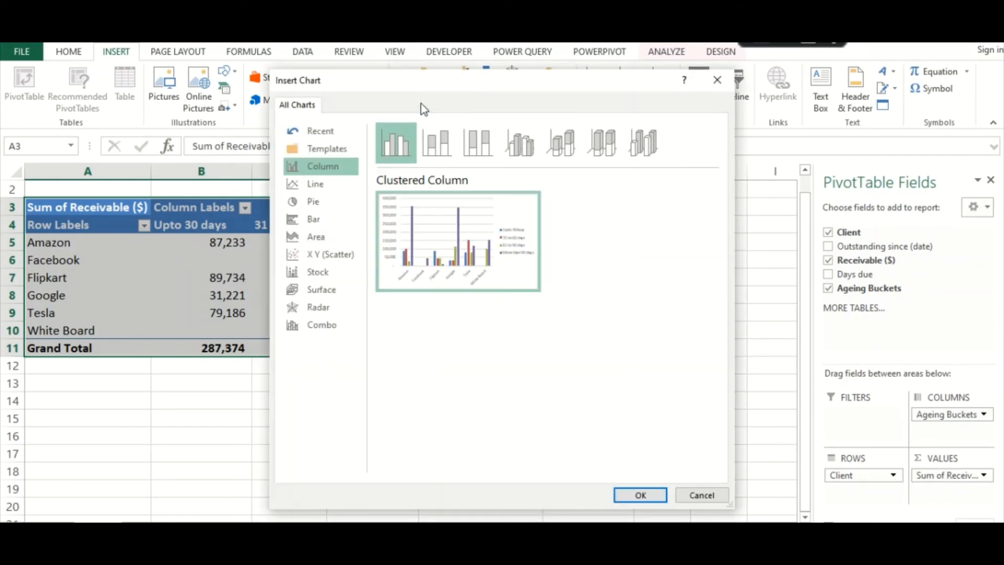
drag(432, 91, 589, 82)
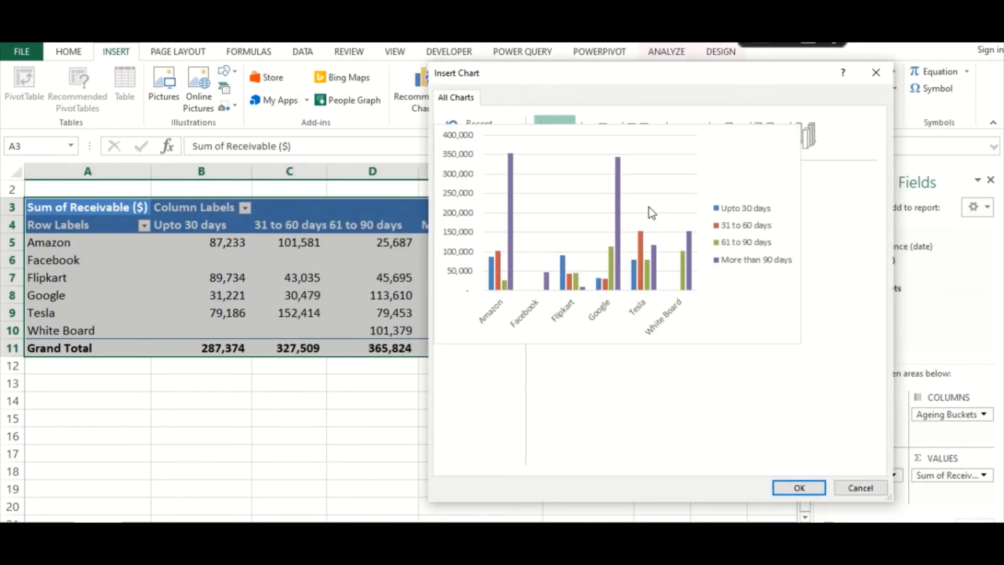
click(795, 486)
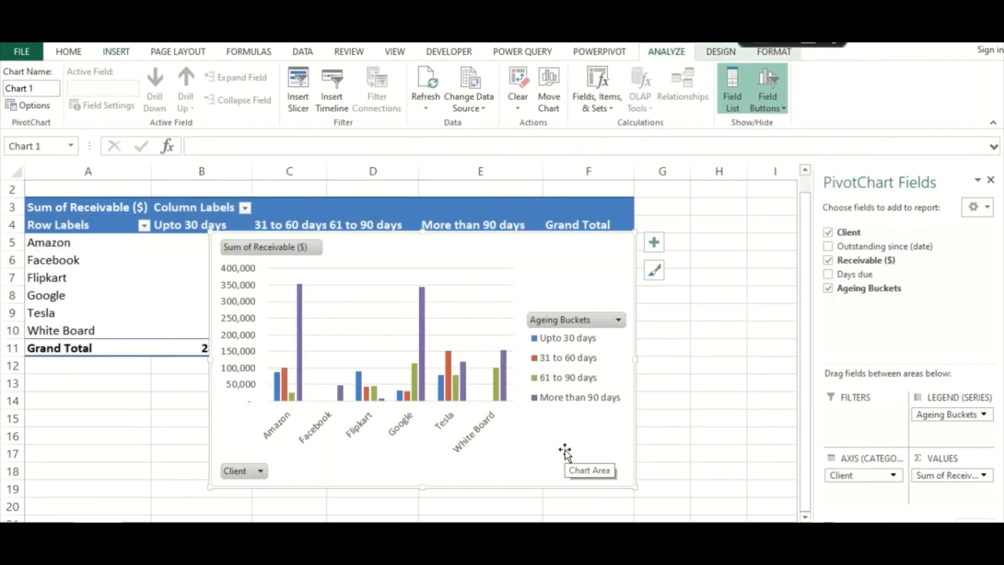
Widen the PivotChart to the right so the client names have room along its axis
drag(545, 247, 529, 260)
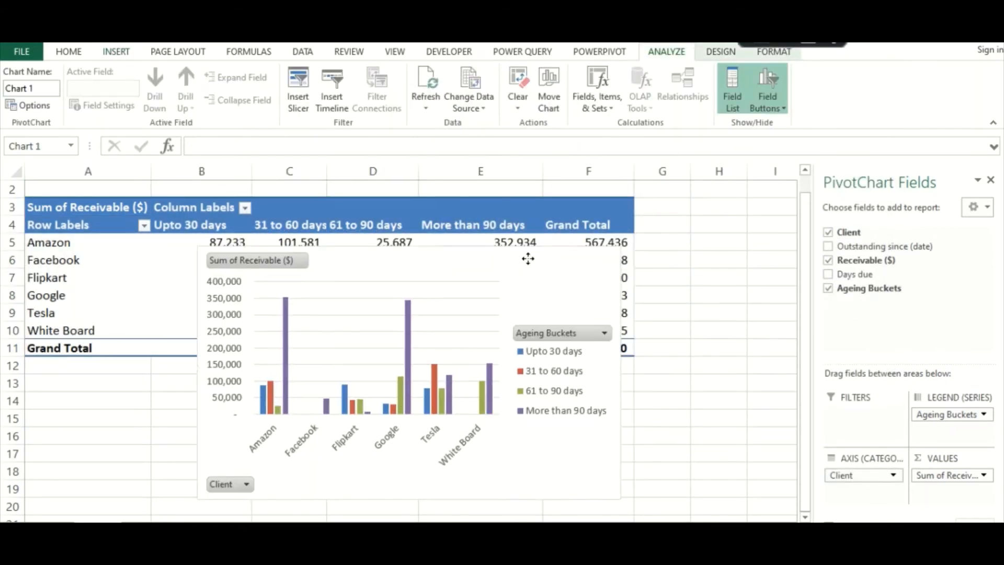
click(672, 339)
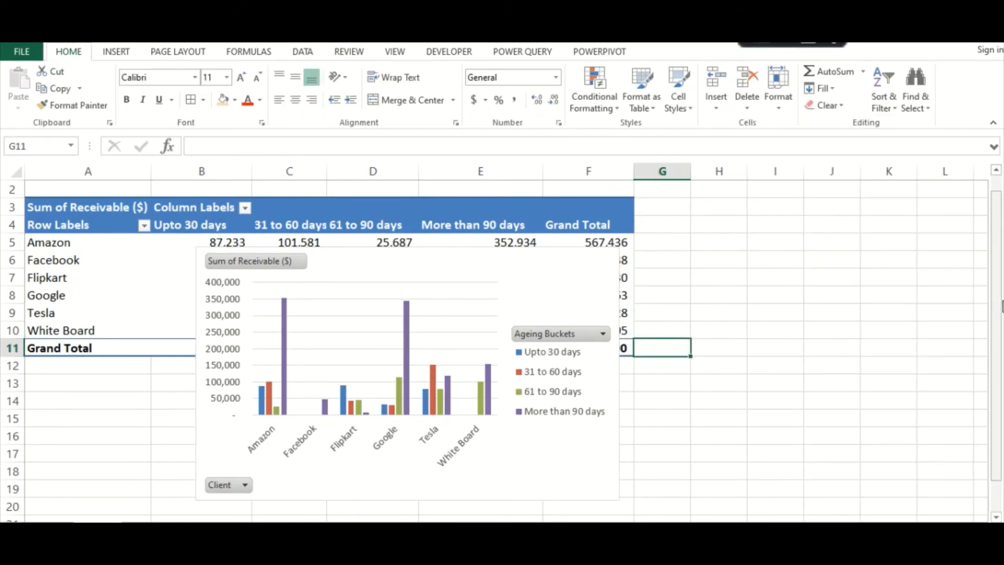
drag(997, 319, 1001, 350)
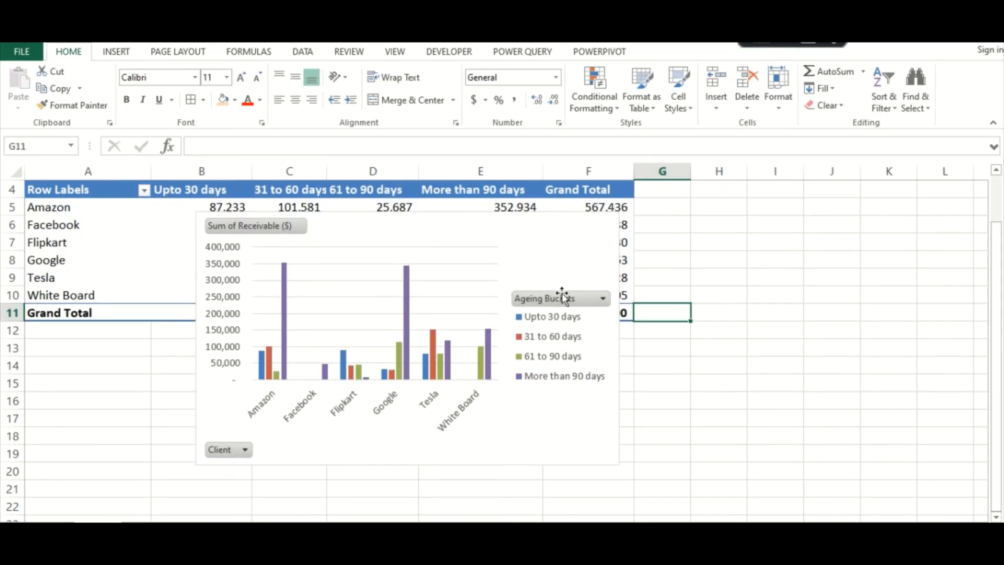
click(589, 450)
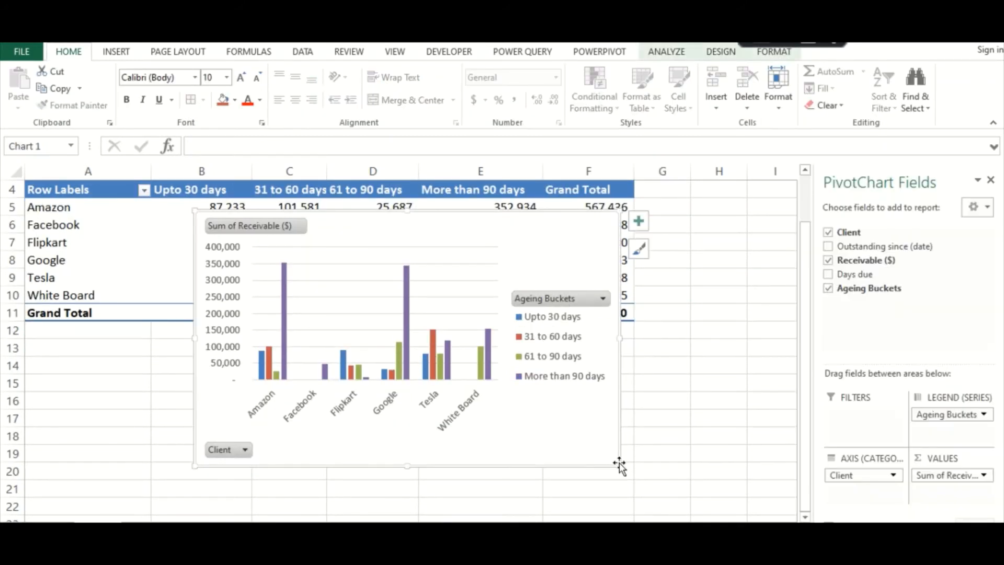
drag(712, 470, 763, 472)
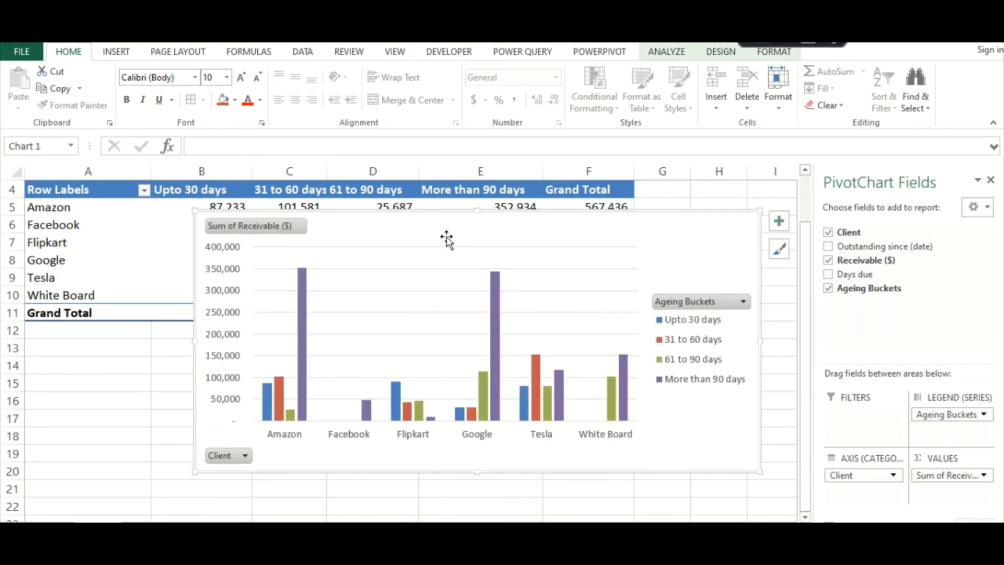
Move the PivotChart off the client rows to start over column E, level with the PivotTable header
drag(432, 225, 354, 298)
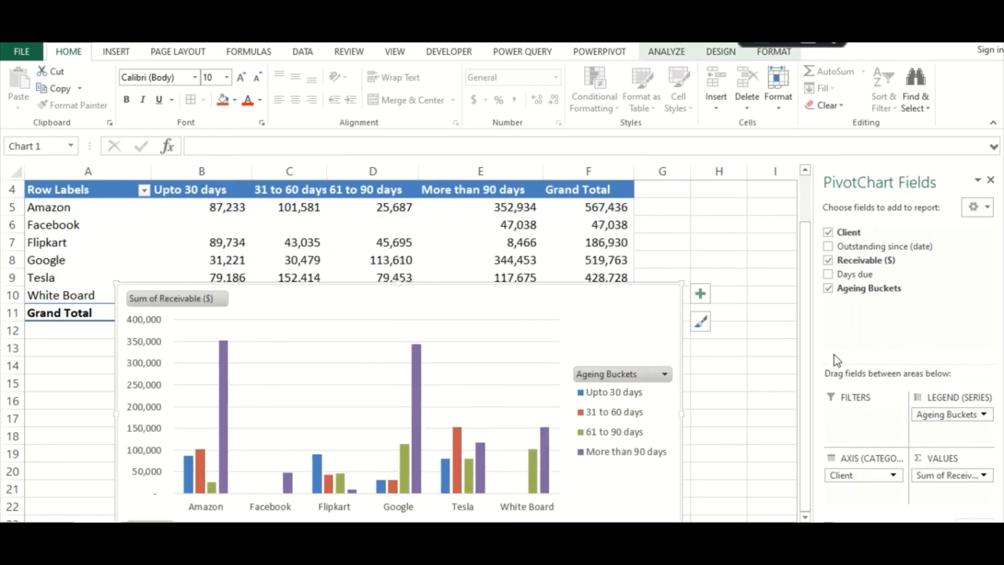
click(759, 324)
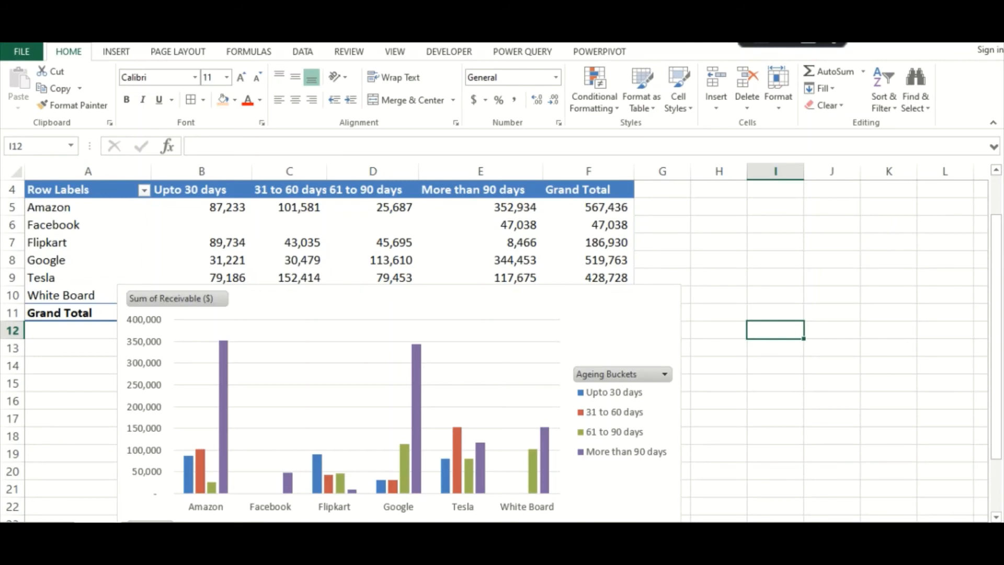
scroll(759, 325, down, 1)
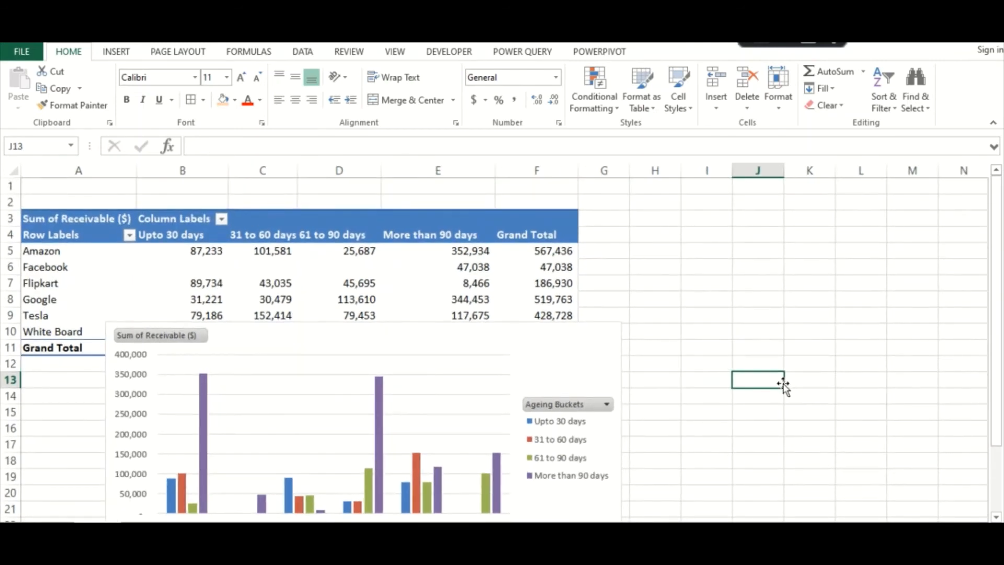
drag(542, 345, 905, 227)
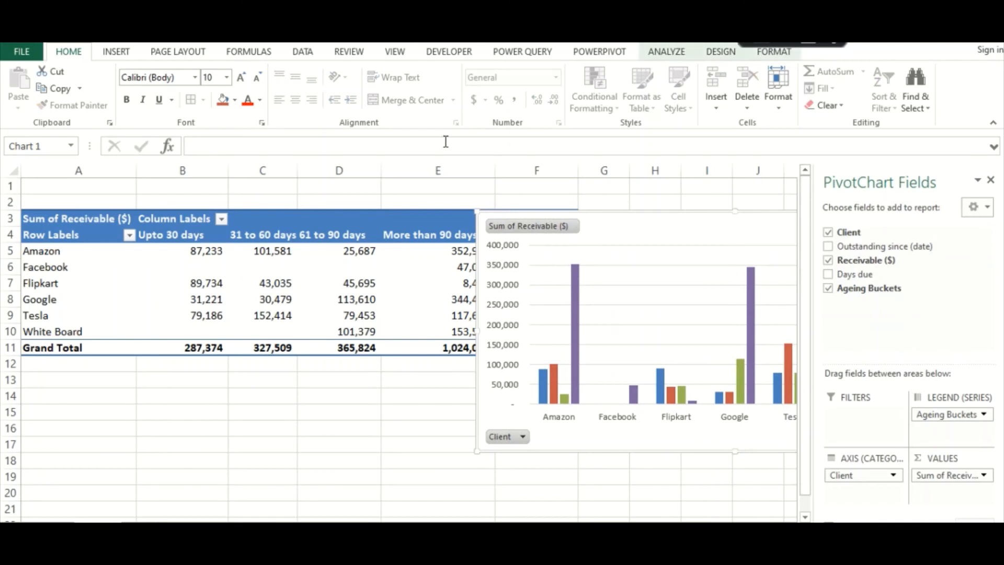
Narrow column A and shift the PivotChart slightly to the right
click(107, 192)
drag(137, 171, 93, 172)
click(283, 426)
drag(757, 230, 787, 231)
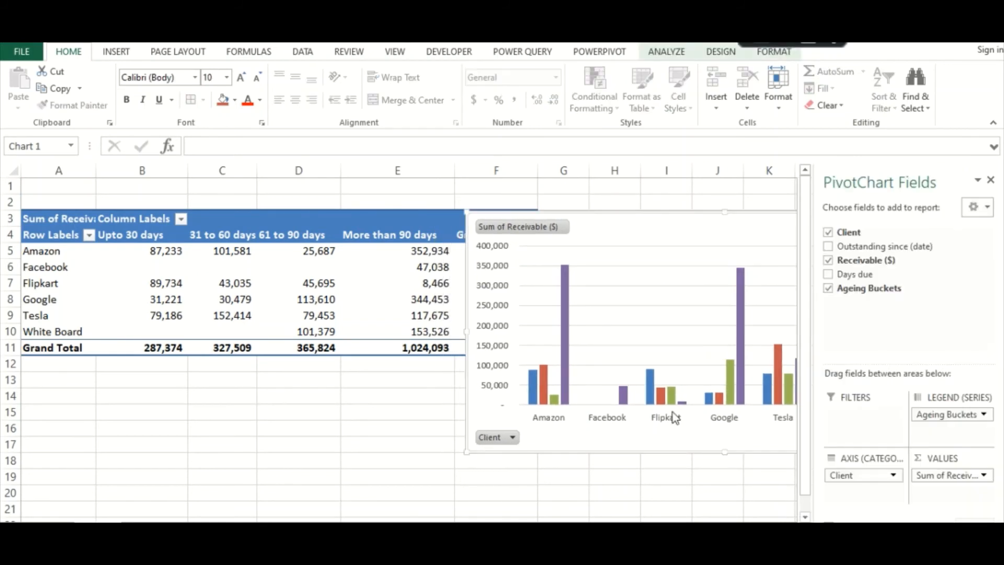
click(329, 433)
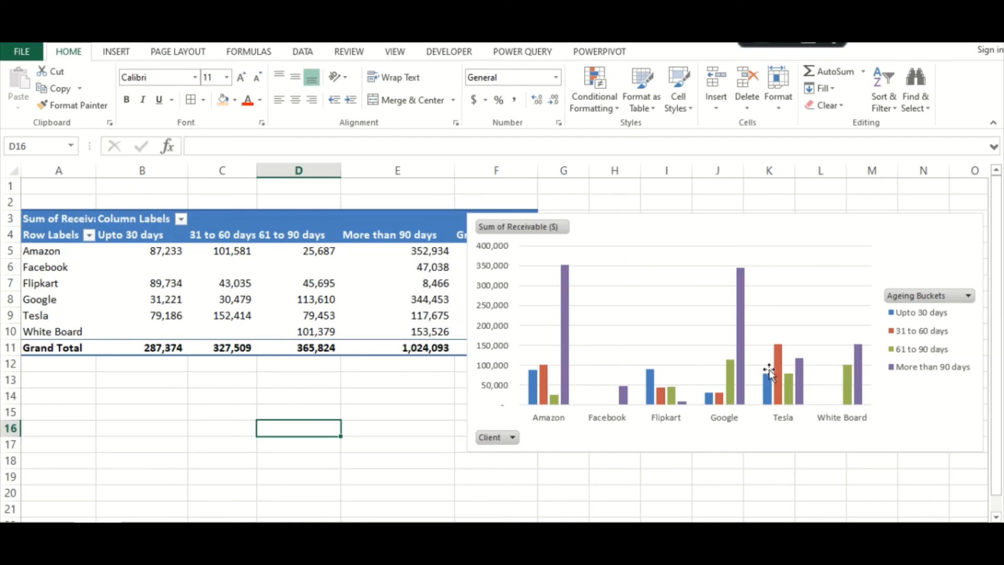
Close the PivotChart field list and nudge the chart slightly toward the PivotTable
click(921, 226)
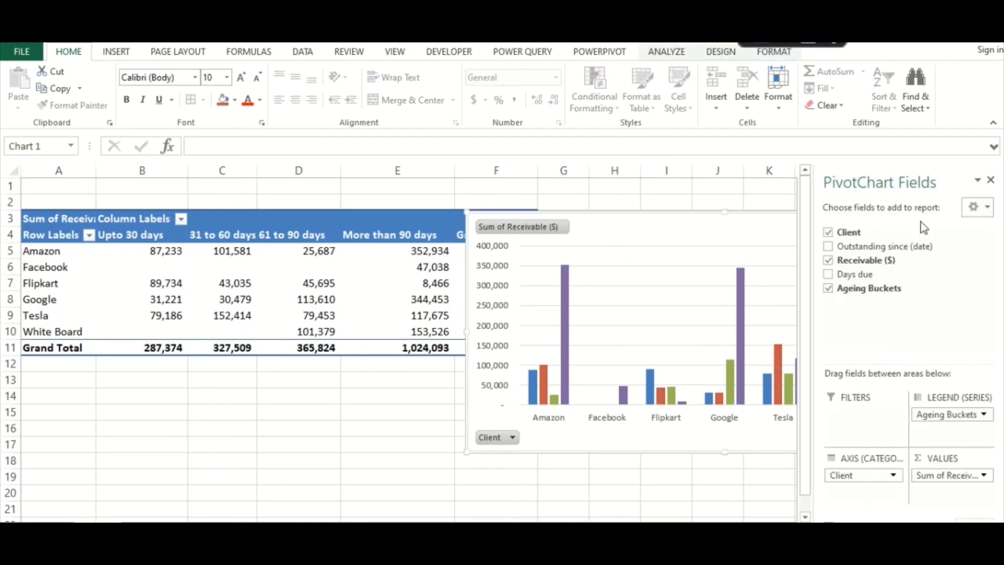
click(989, 180)
click(595, 496)
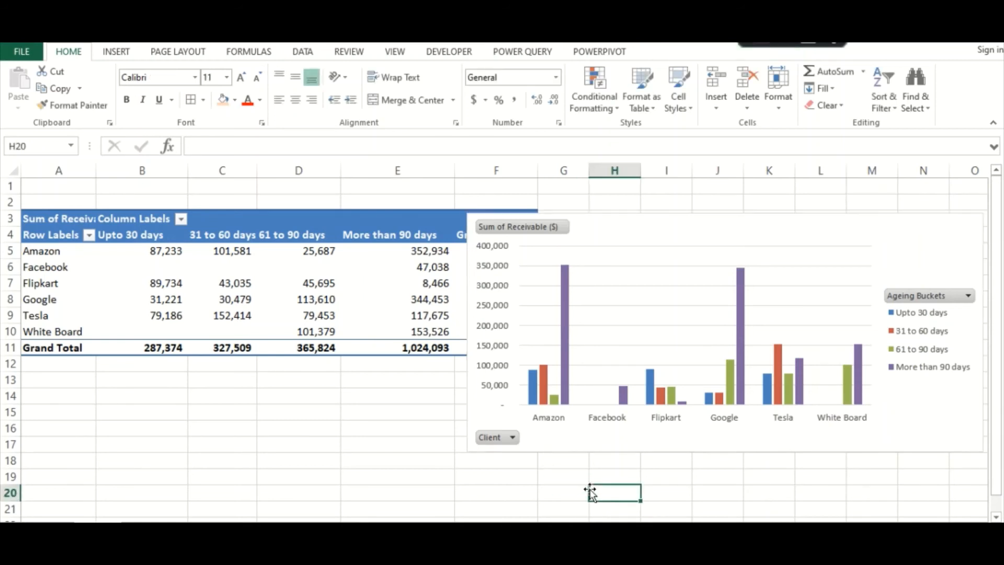
drag(948, 220, 922, 212)
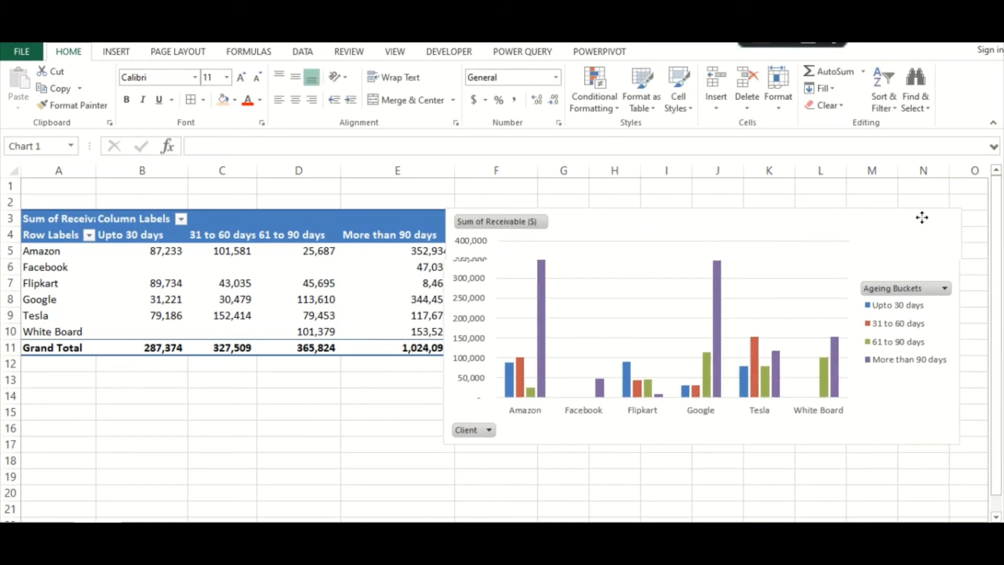
Filter the PivotChart's Client field to show only Flipkart and Google
click(488, 430)
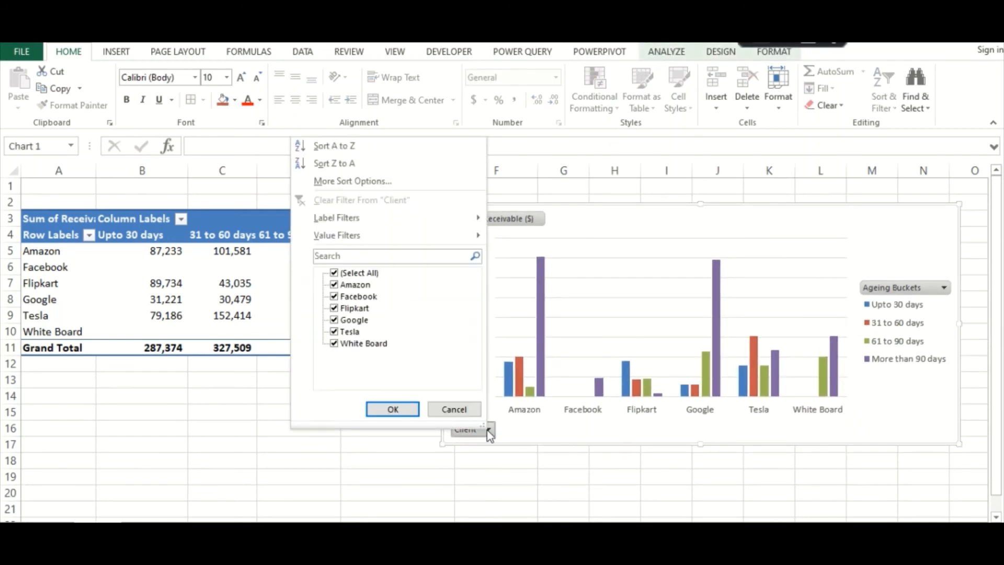
click(334, 273)
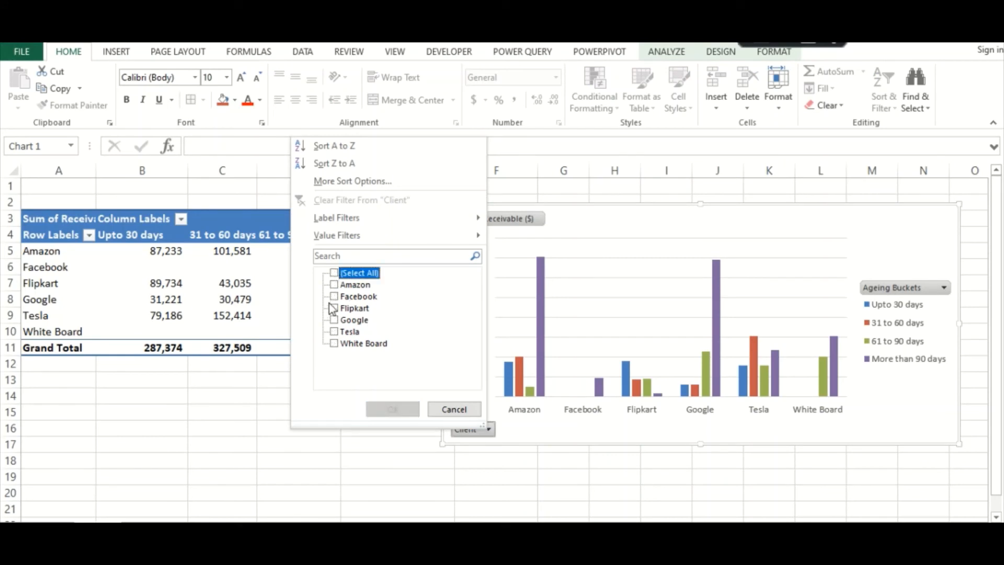
click(335, 320)
click(335, 308)
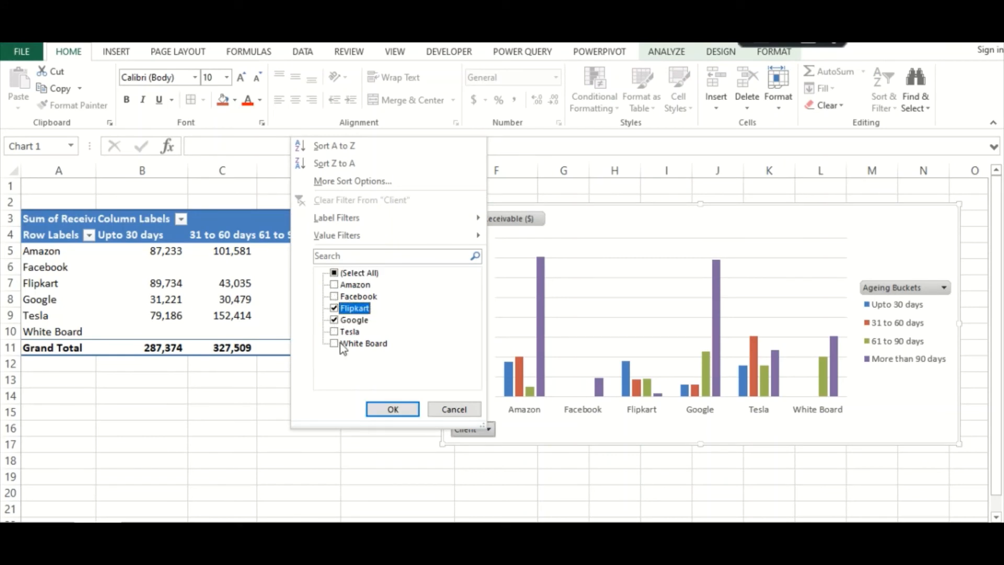
click(392, 409)
click(617, 469)
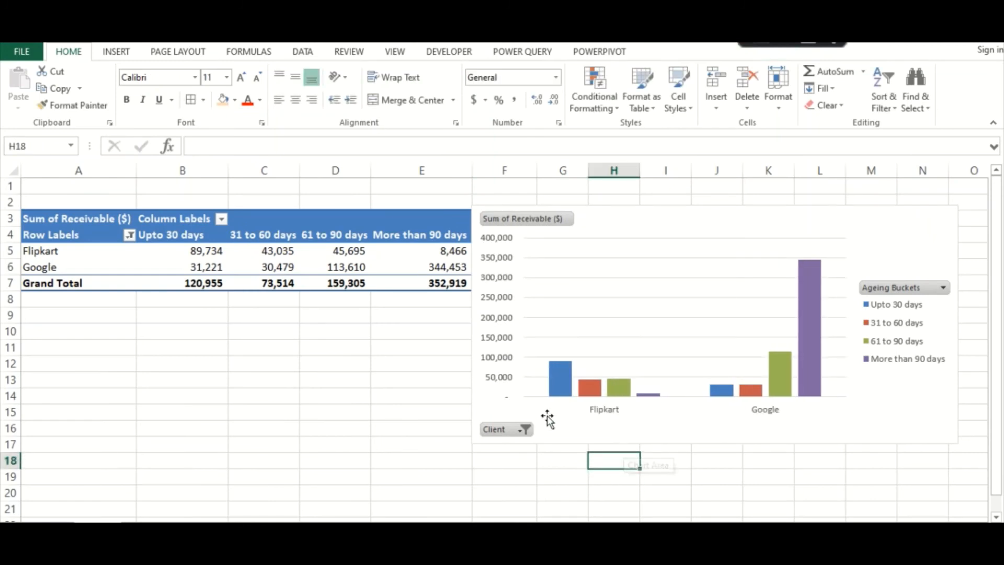
Restore all clients in the PivotChart's Client filter
click(523, 430)
click(367, 309)
click(367, 321)
click(367, 274)
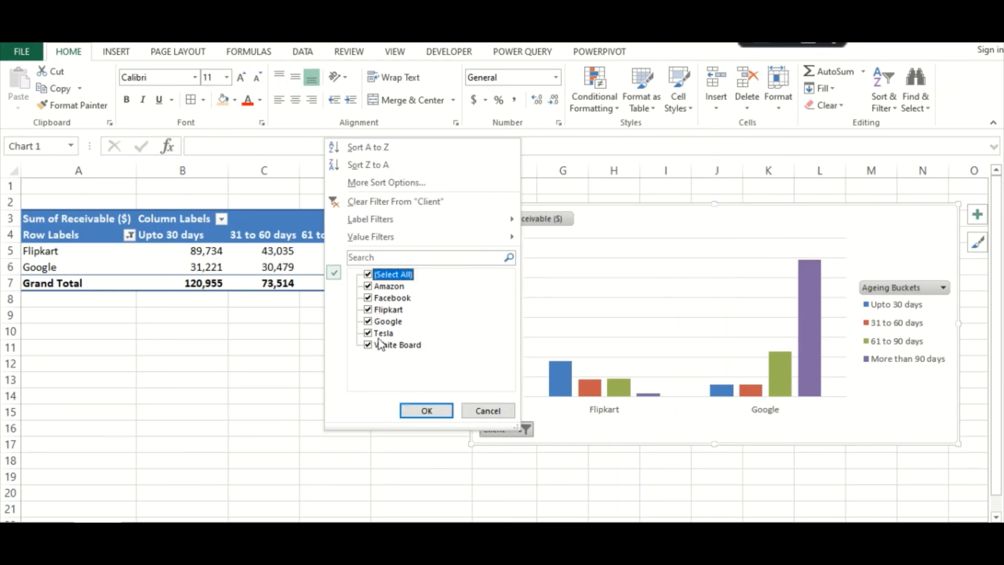
click(414, 409)
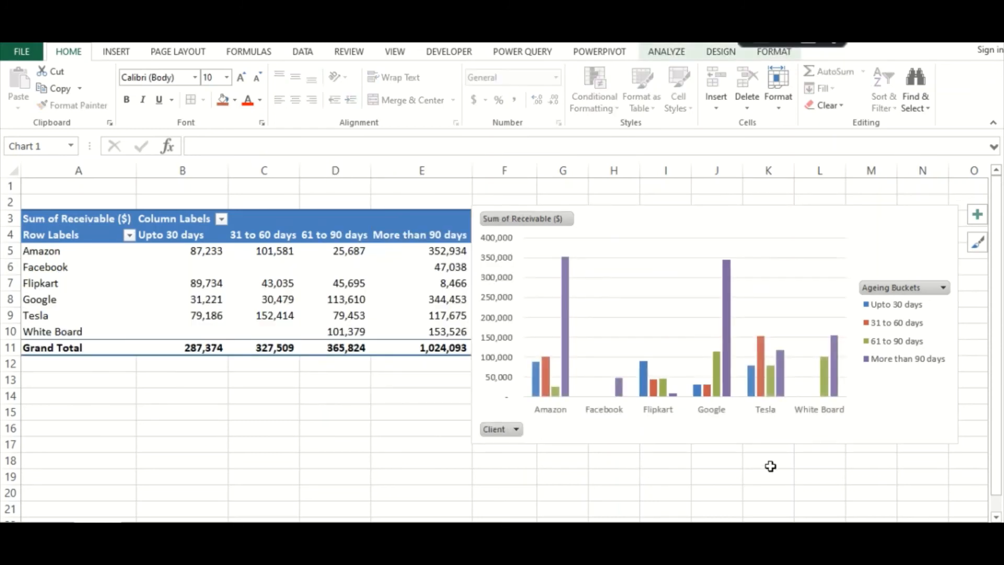
Filter the PivotChart's Ageing Buckets to only 61 to 90 days and More than 90 days
click(943, 285)
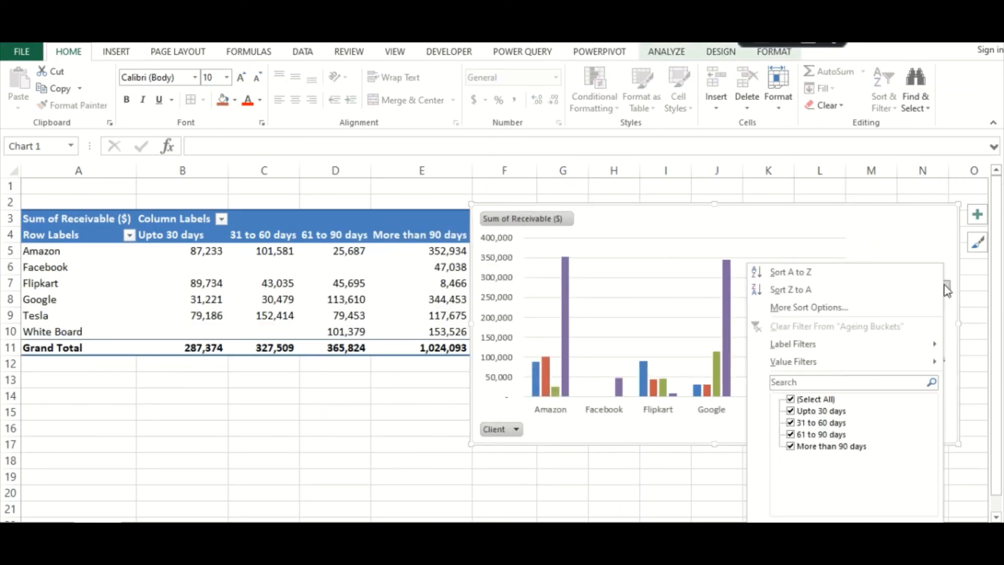
click(791, 399)
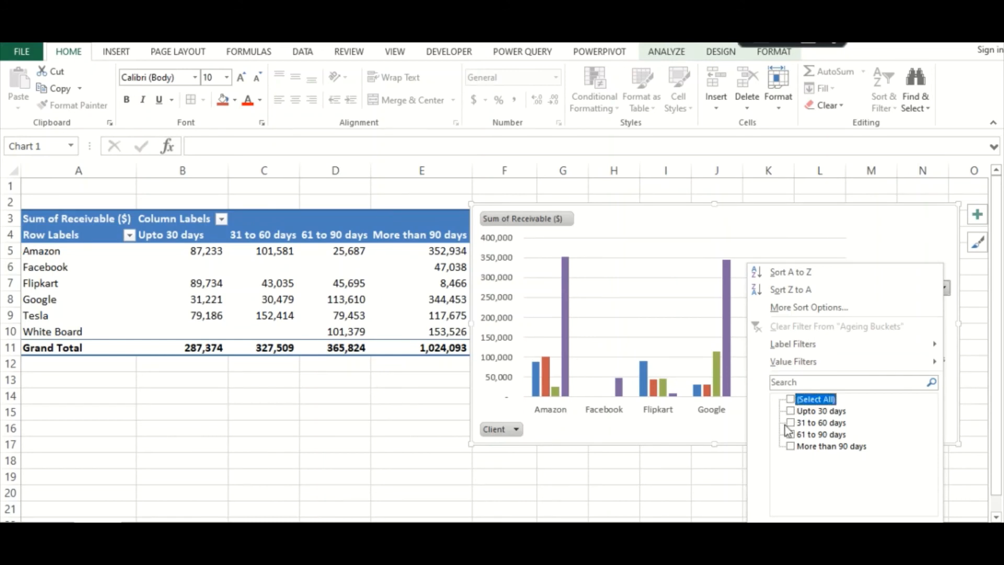
click(791, 434)
click(790, 446)
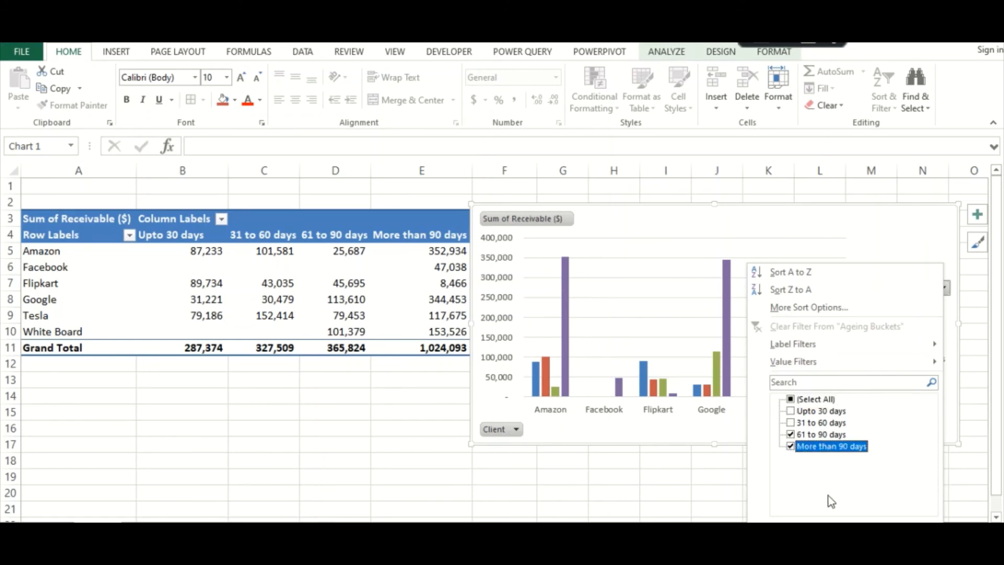
key(Return)
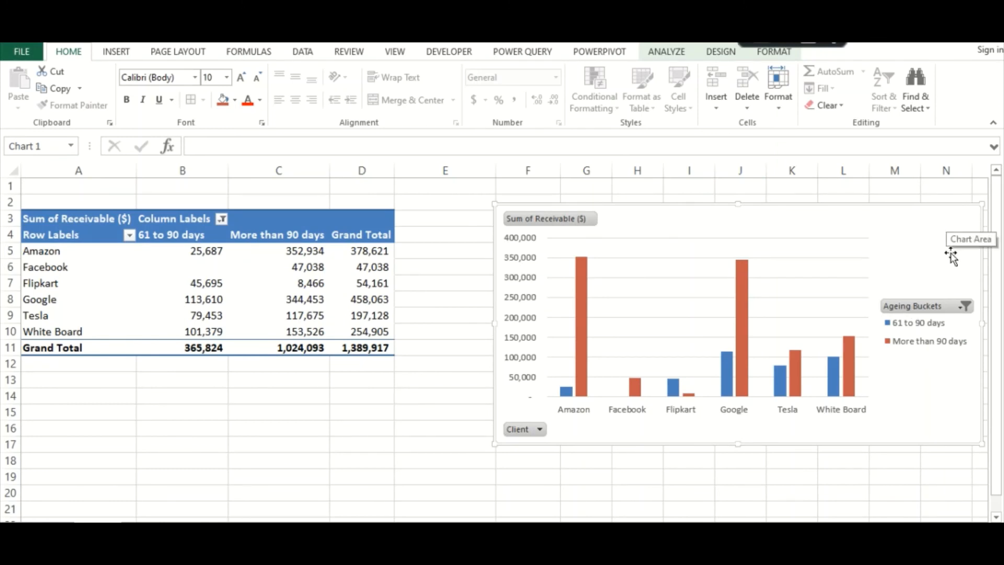
Include Upto 30 days and 31 to 60 days in the PivotChart's Ageing Buckets filter again
click(965, 306)
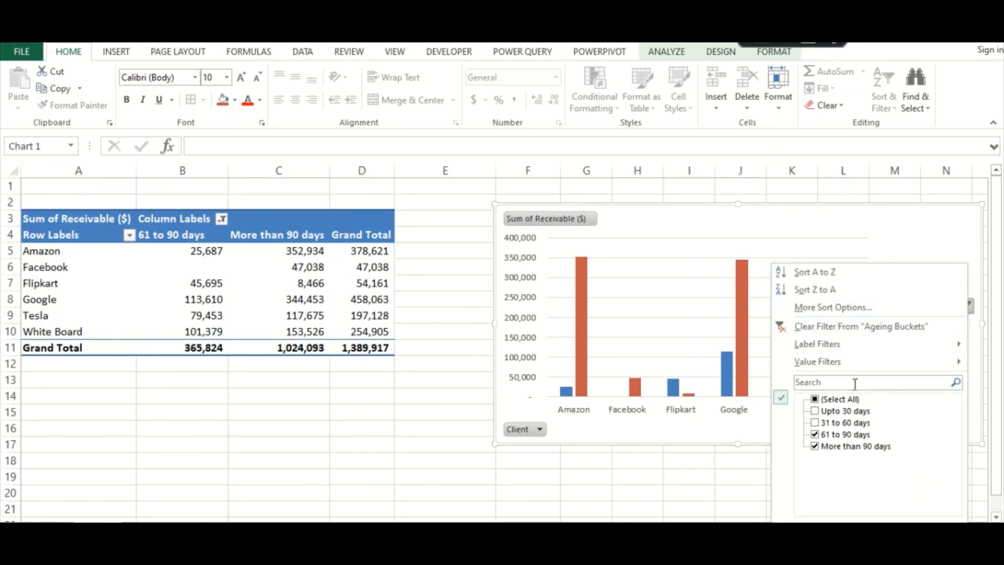
click(816, 411)
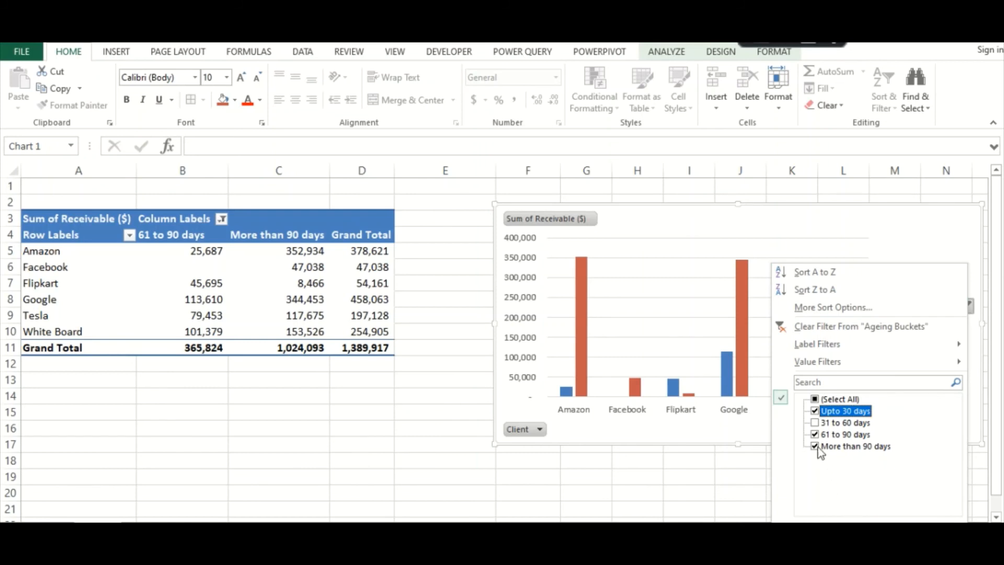
click(814, 424)
click(862, 531)
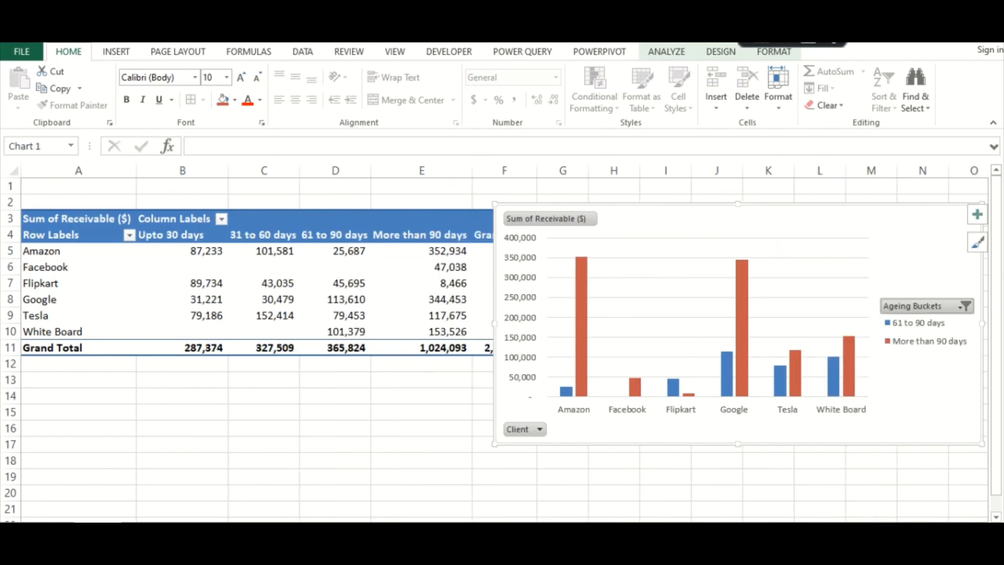
Shift the PivotChart slightly toward the PivotTable and change its chart type to Stacked Column
drag(913, 218, 896, 216)
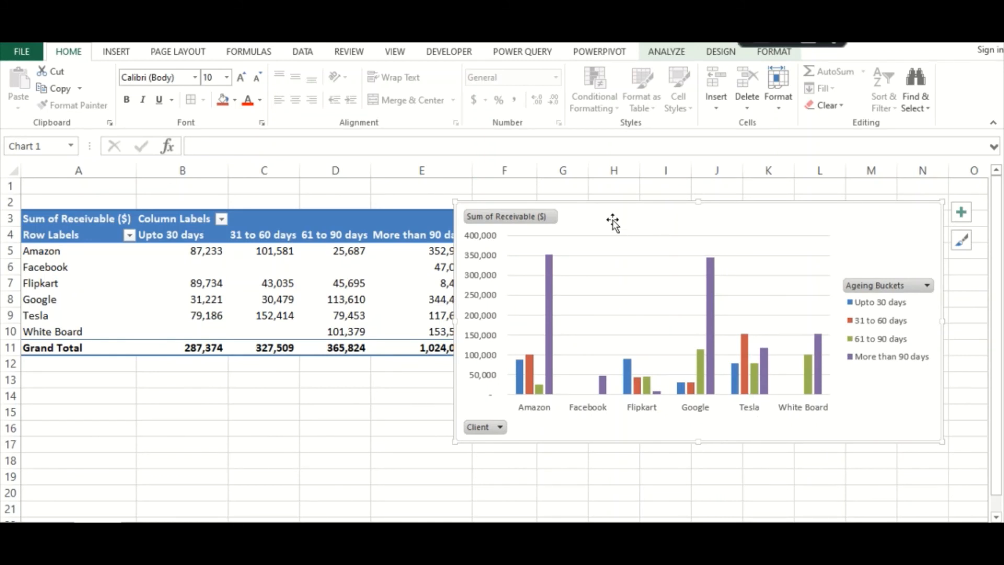
right_click(614, 204)
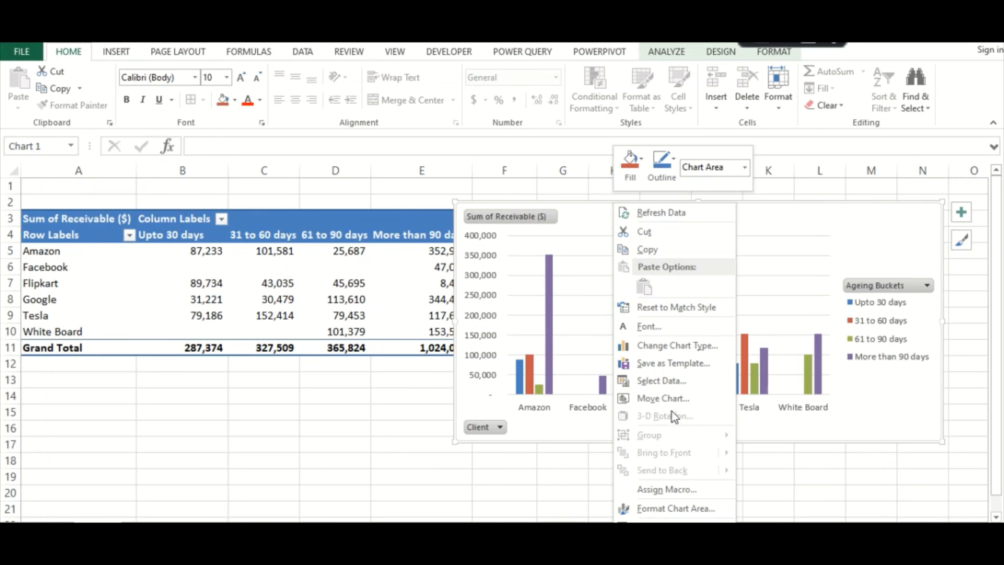
click(657, 345)
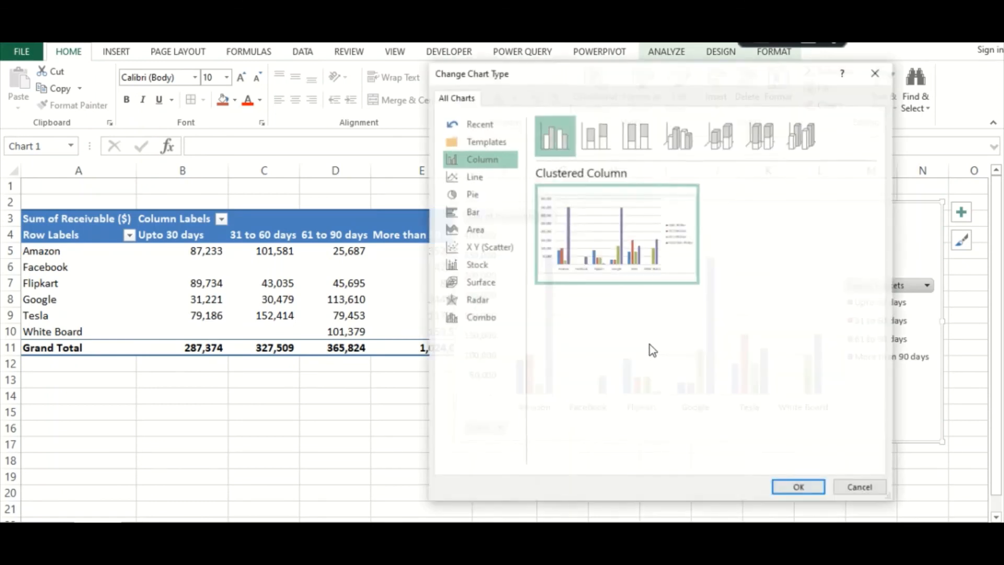
click(596, 144)
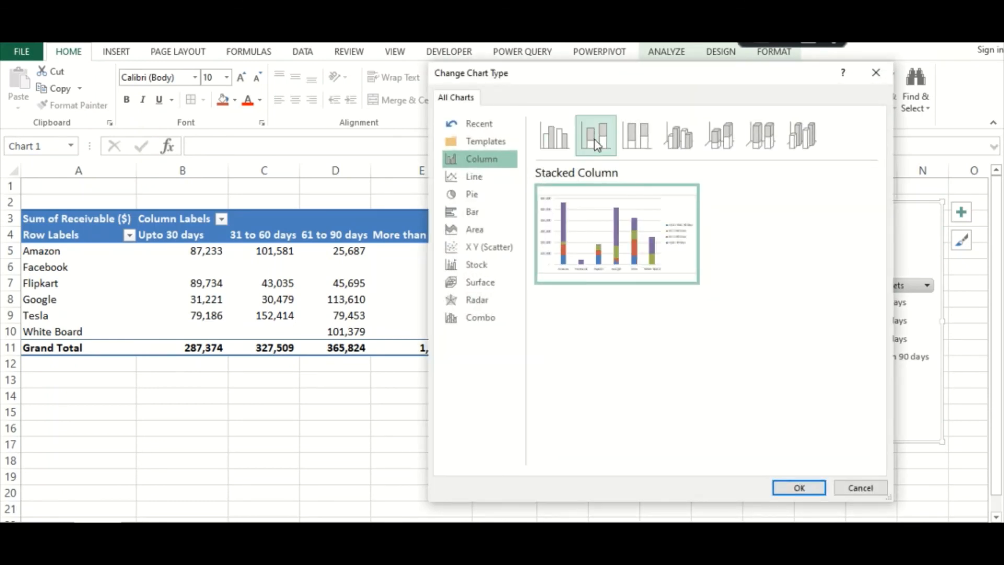
click(796, 489)
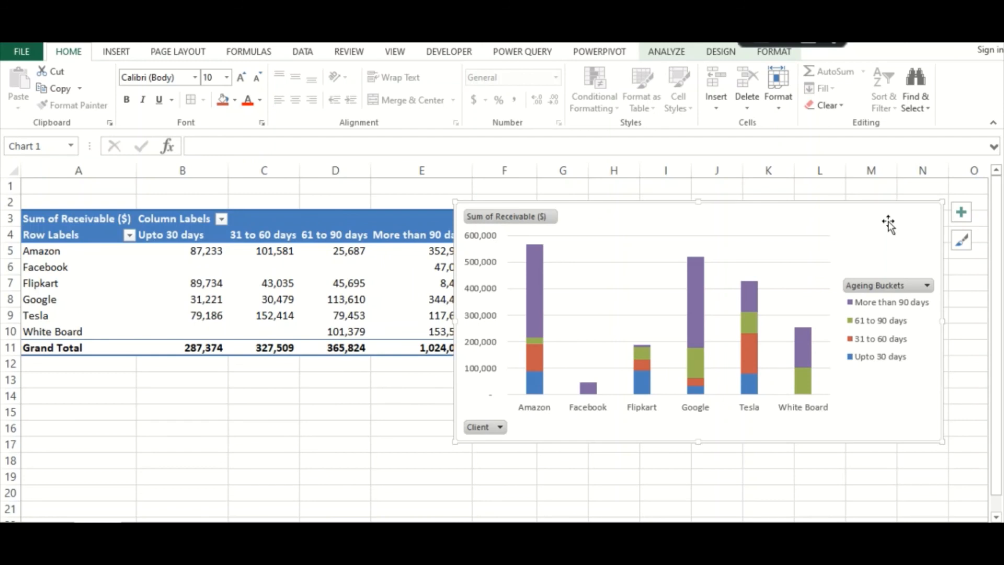
Move the PivotChart directly below the PivotTable, spanning about rows 13 to 27 under columns A to F, and deselect it
drag(909, 222, 858, 291)
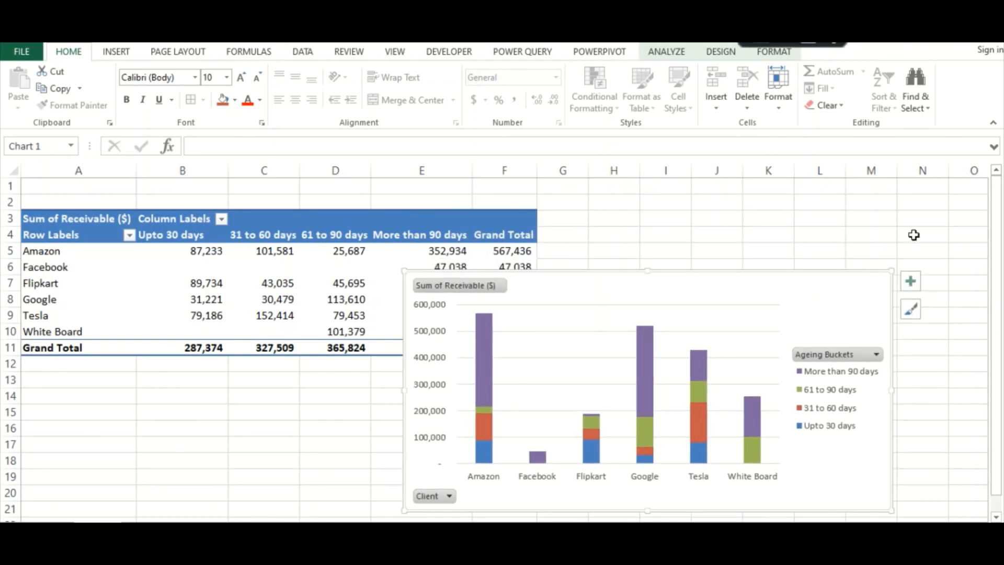
click(865, 220)
drag(588, 288, 230, 386)
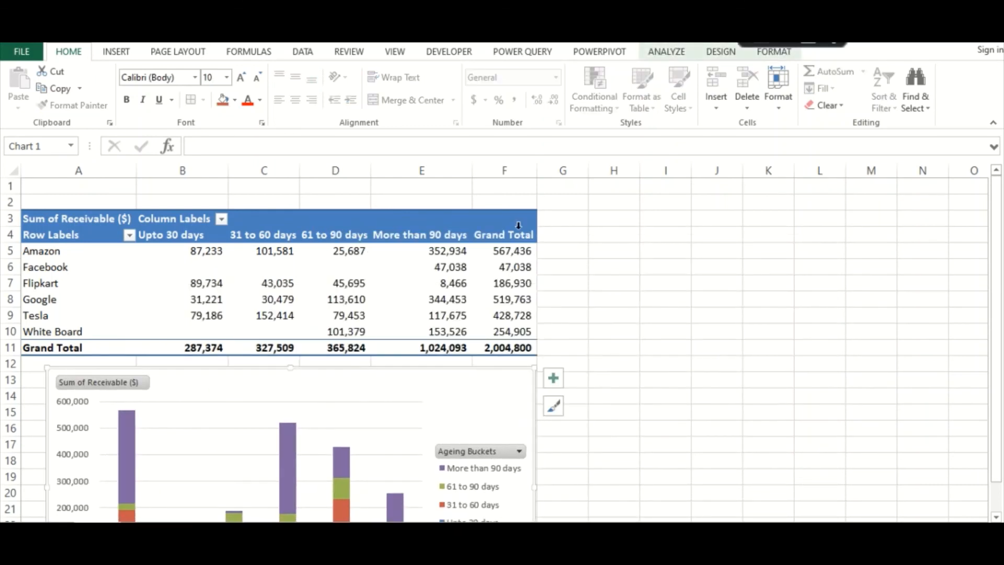
click(680, 245)
drag(997, 277, 1001, 358)
click(463, 270)
drag(463, 270, 471, 273)
click(666, 215)
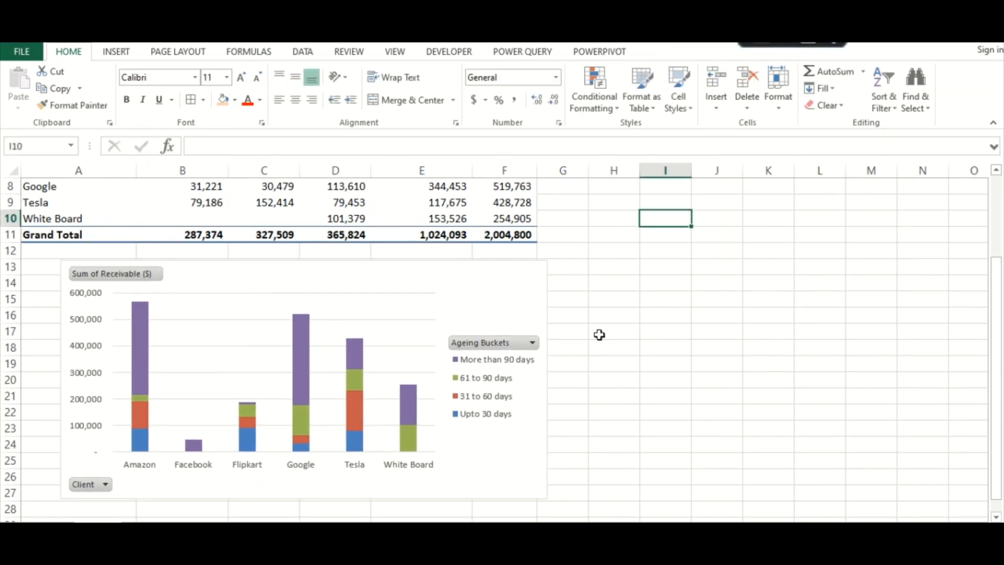
click(675, 300)
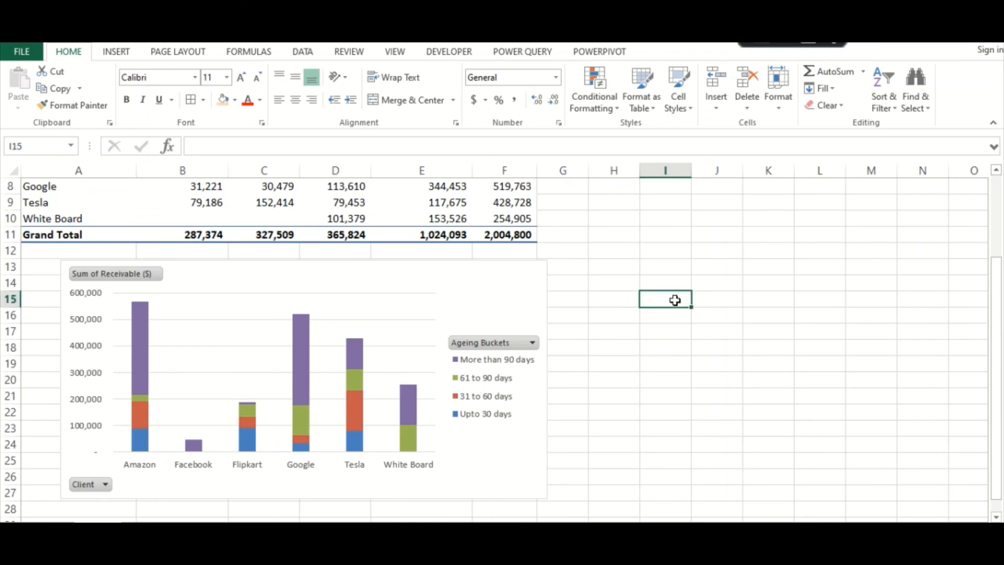